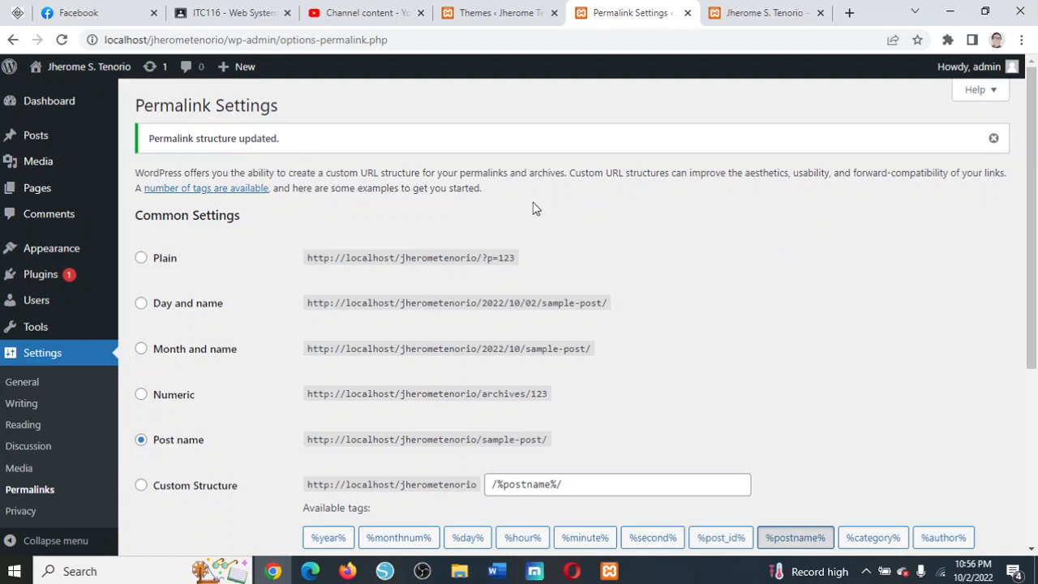
Step: Open the Uncategorized post category for editing
mouse_move(94, 148)
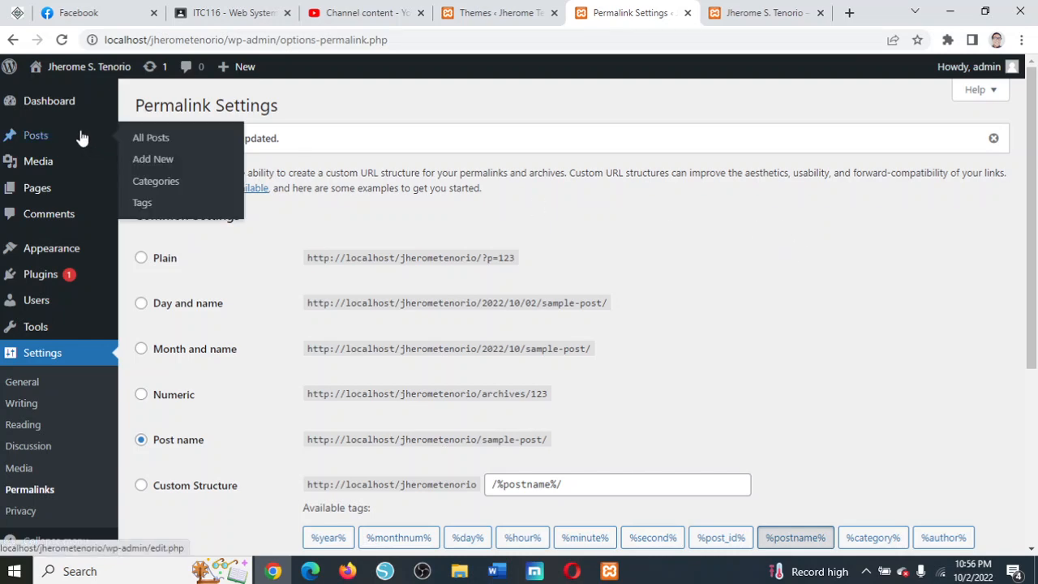
mouse_move(52, 139)
click(168, 190)
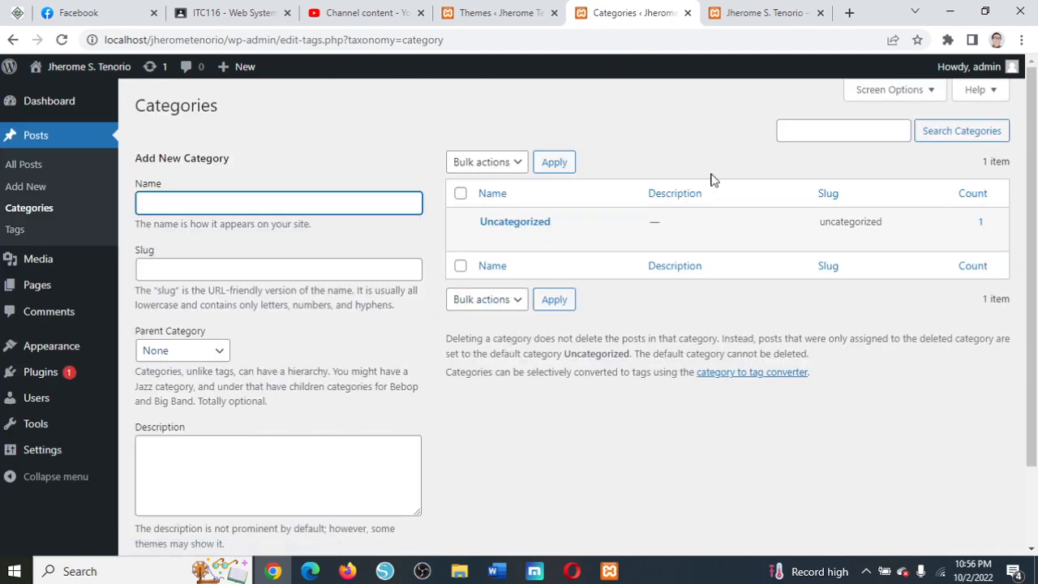
mouse_move(563, 232)
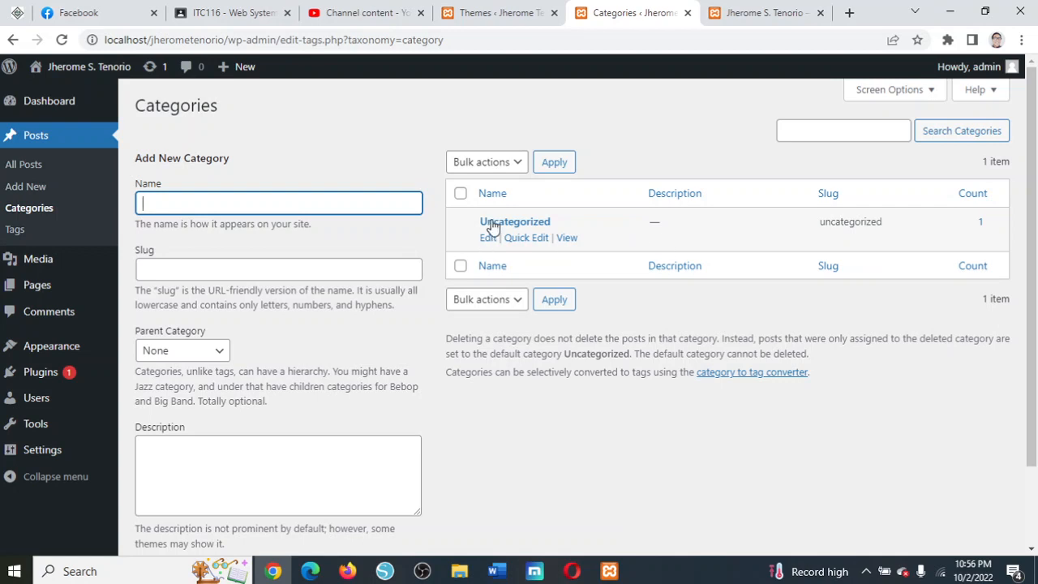
mouse_move(517, 250)
mouse_move(657, 243)
click(489, 240)
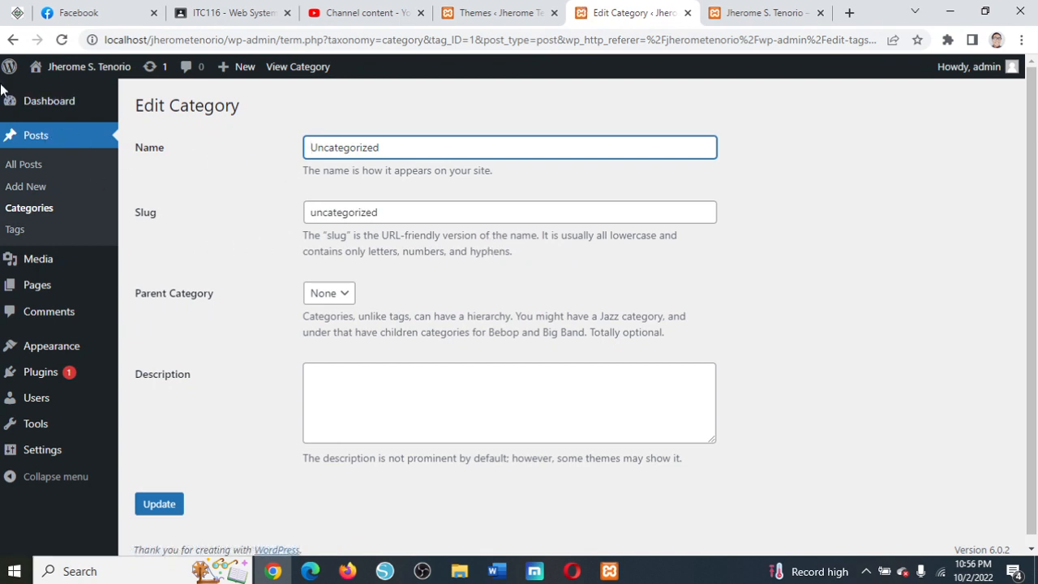
Step: Rename the Uncategorized category as "From the author"
drag(395, 151, 273, 158)
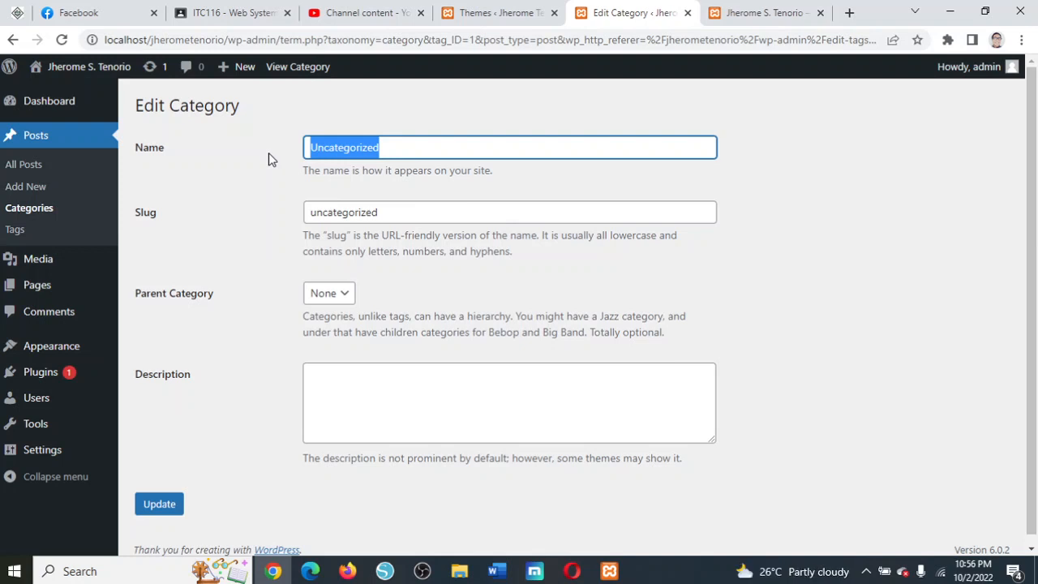
text(From th)
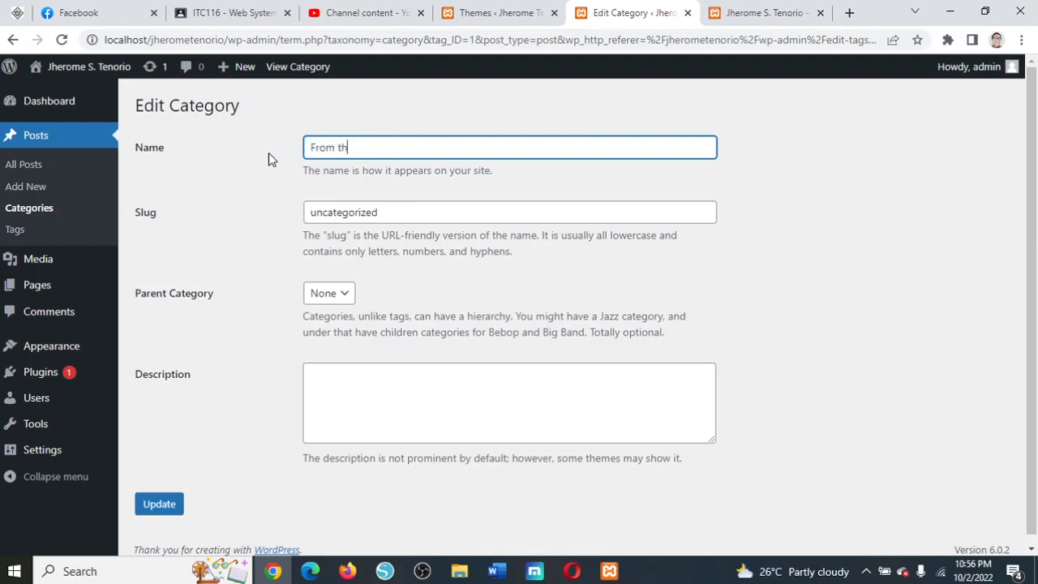
text(e auth)
key(BackSpace)
key(BackSpace)
key(BackSpace)
key(BackSpace)
key(BackSpace)
key(BackSpace)
key(BackSpace)
key(BackSpace)
key(BackSpace)
key(BackSpace)
key(BackSpace)
key(BackSpace)
key(BackSpace)
text(P)
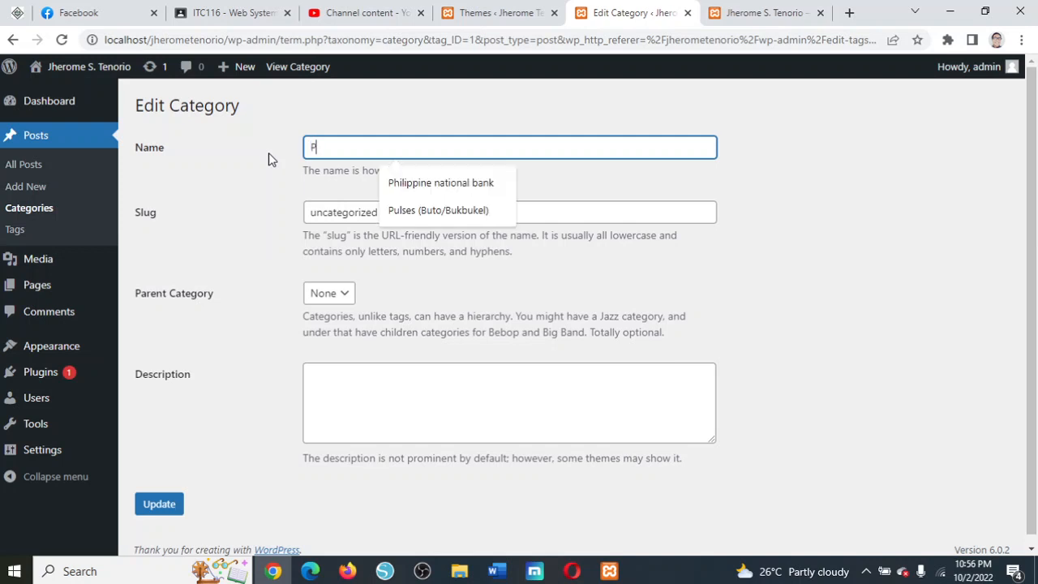
key(BackSpace)
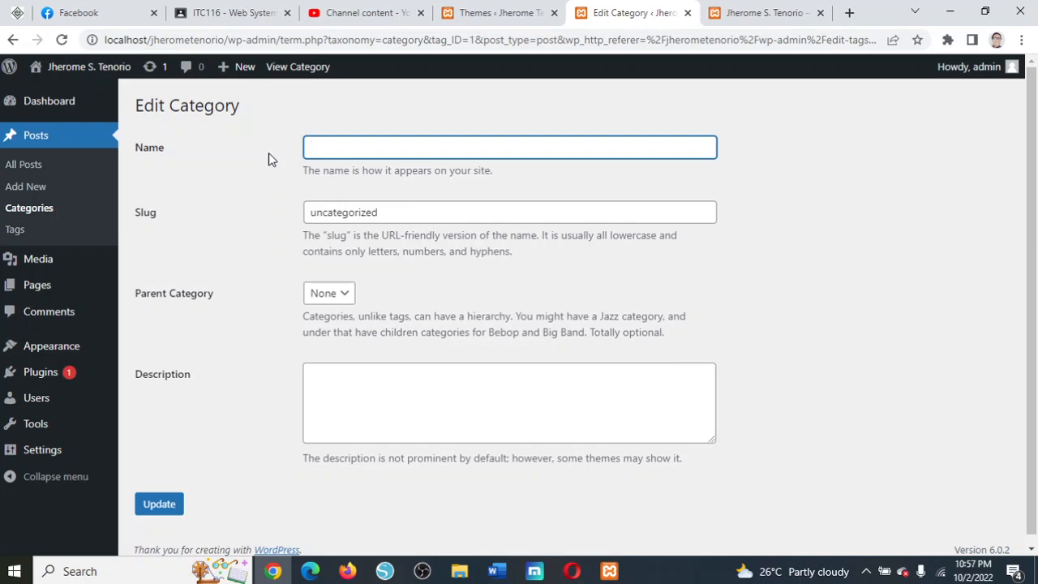
text(From the author)
drag(308, 144, 708, 136)
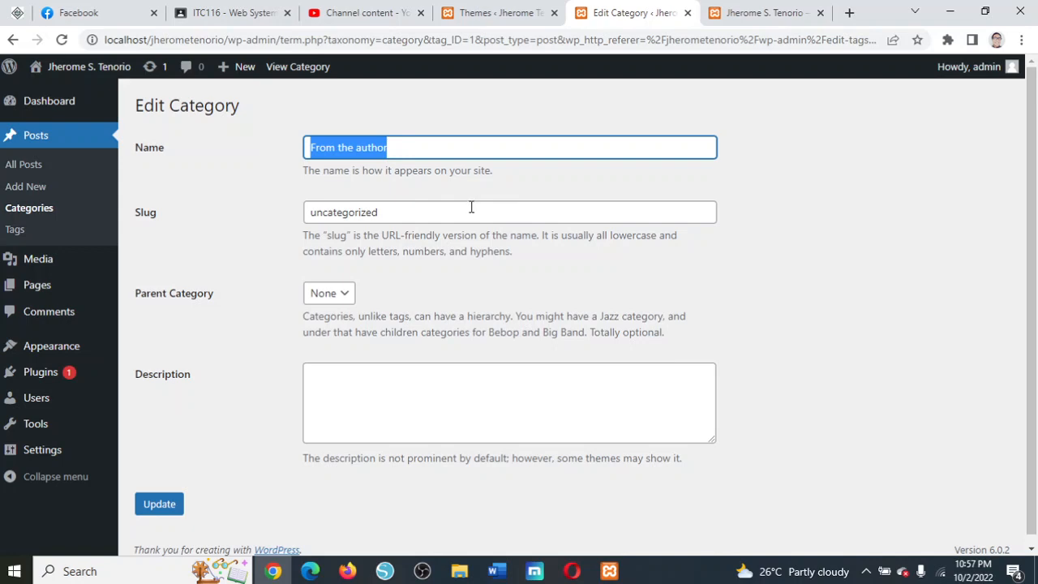
Step: Set the category's slug to from-the-author, leaving its parent category as None
key(Tab)
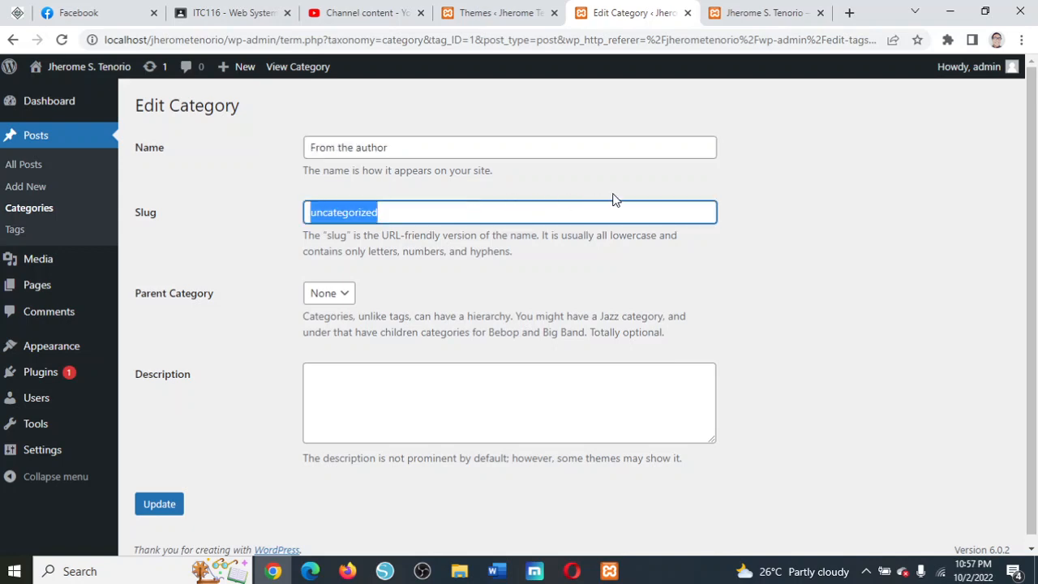
text(fr)
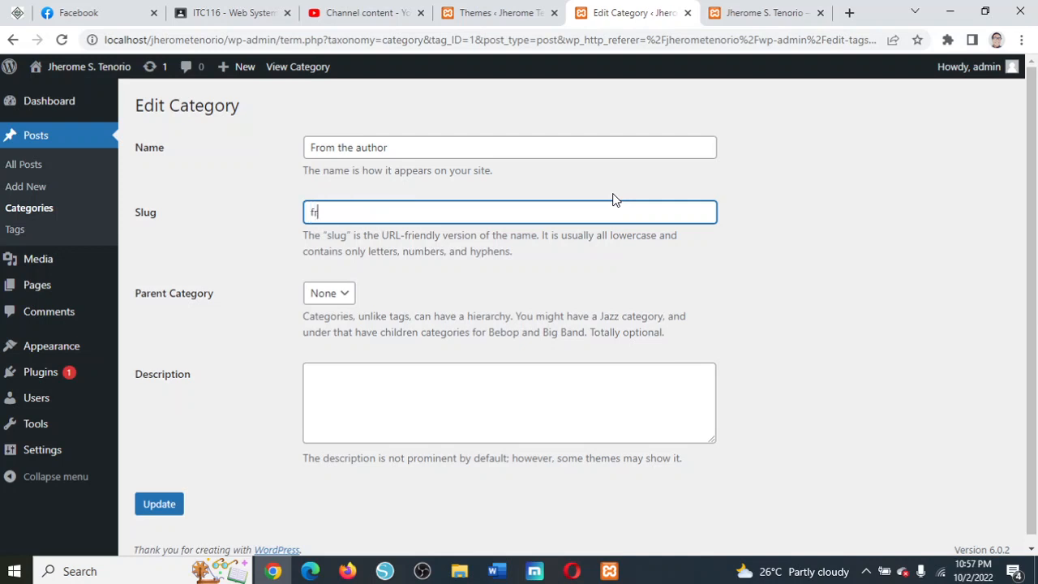
text(om-the-author)
click(347, 302)
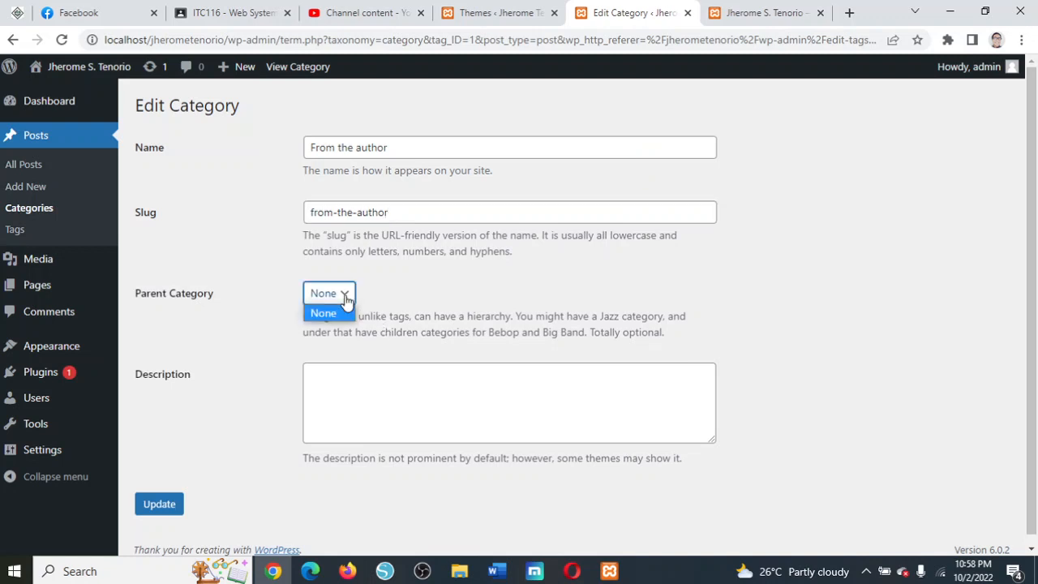
click(347, 302)
click(864, 275)
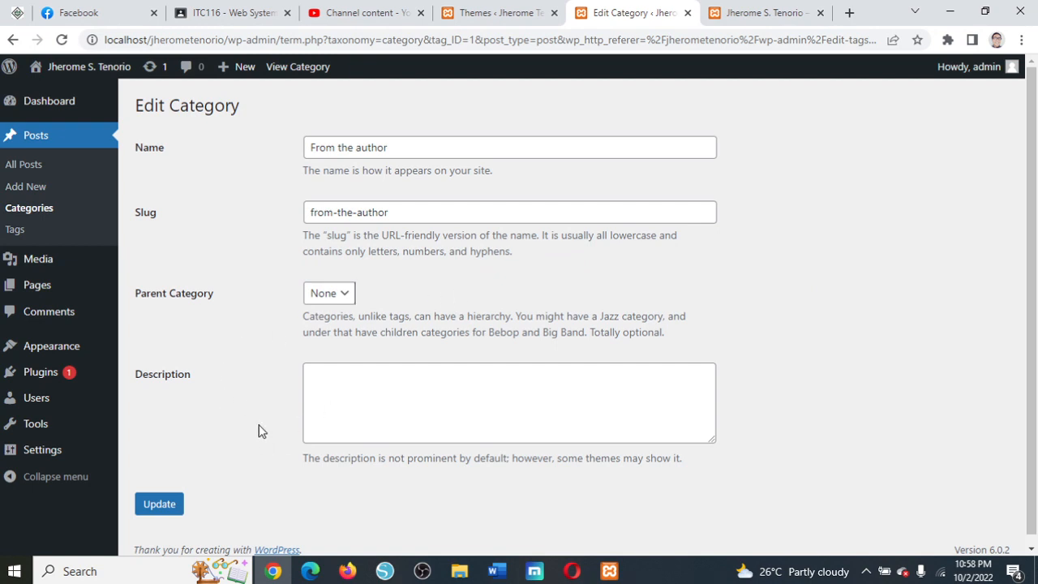
Step: Enter "This is a collection of all the posts" as the category's description
scroll(259, 429, down, 1)
click(326, 396)
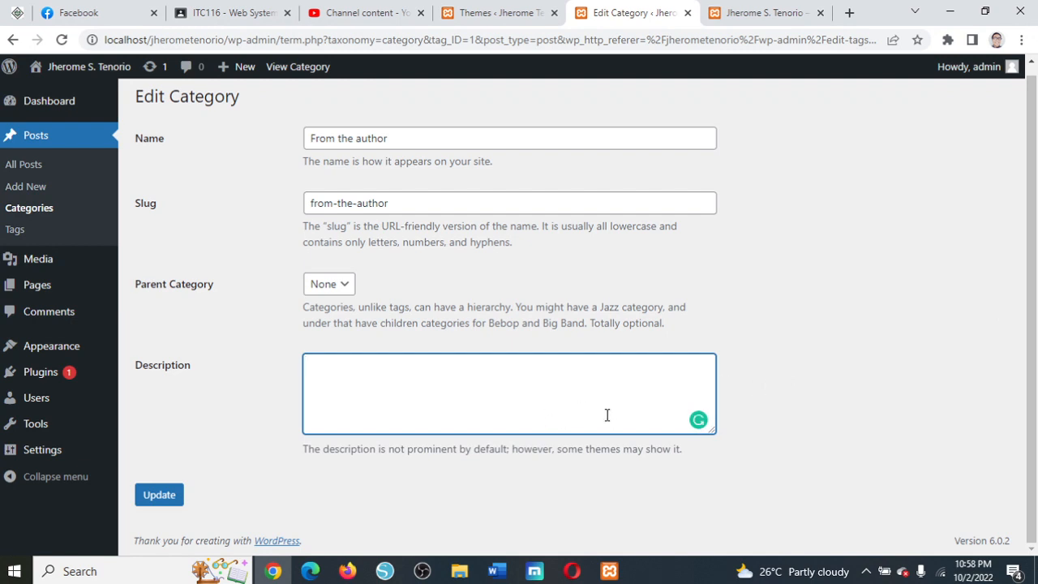
text(This a collection of all tho)
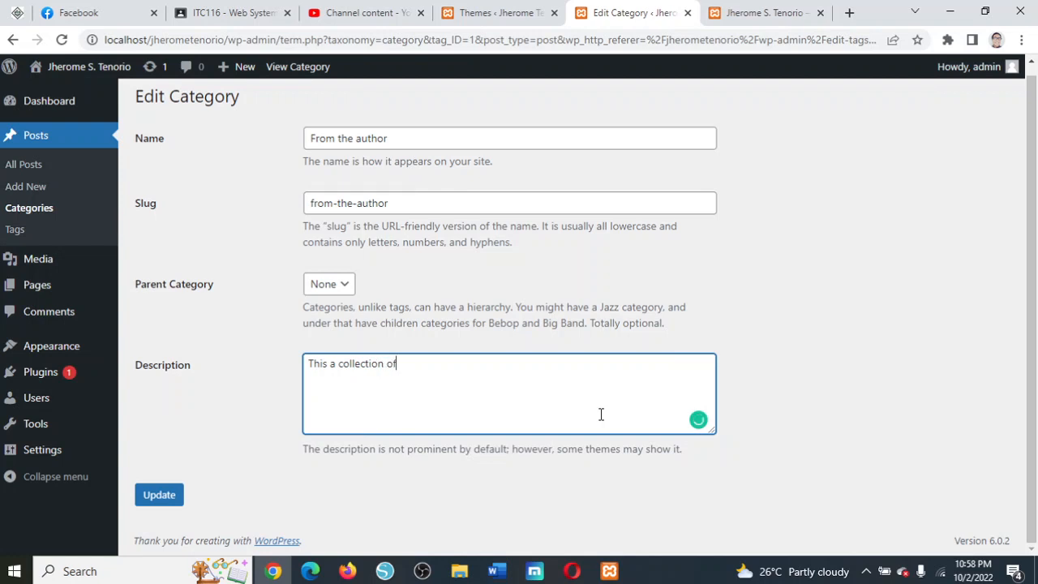
key(BackSpace)
text(e posts a)
key(BackSpace)
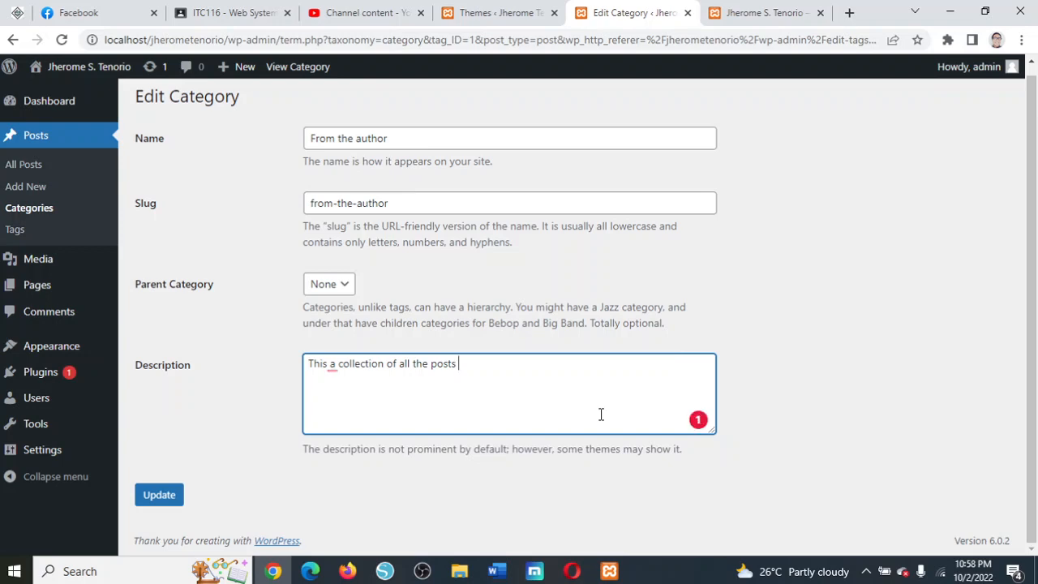
click(328, 364)
text(is)
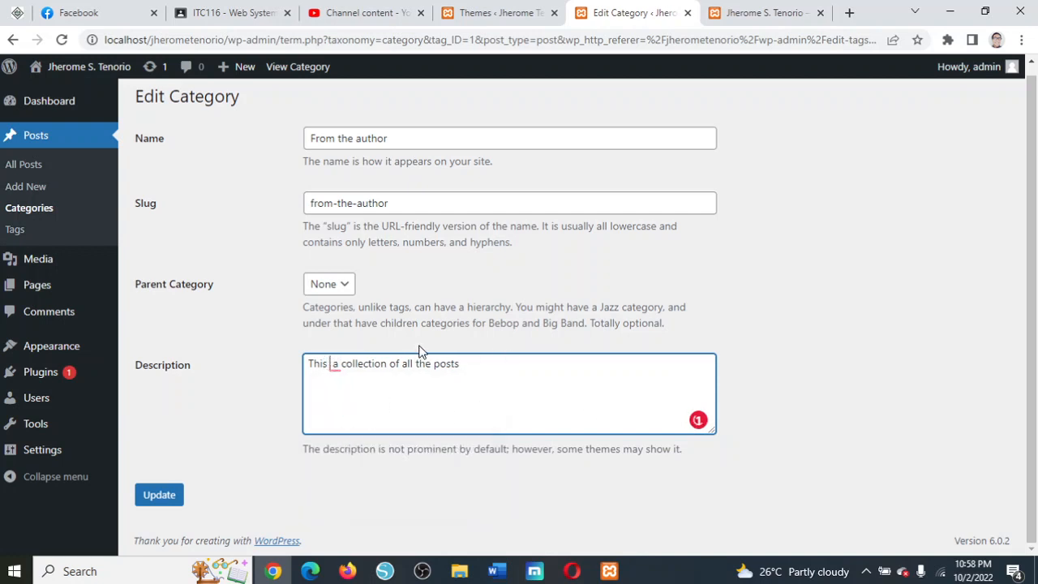
Step: Extend the category's description with "from the administrator himself", correcting the spelling of "administrator"
drag(571, 364, 233, 362)
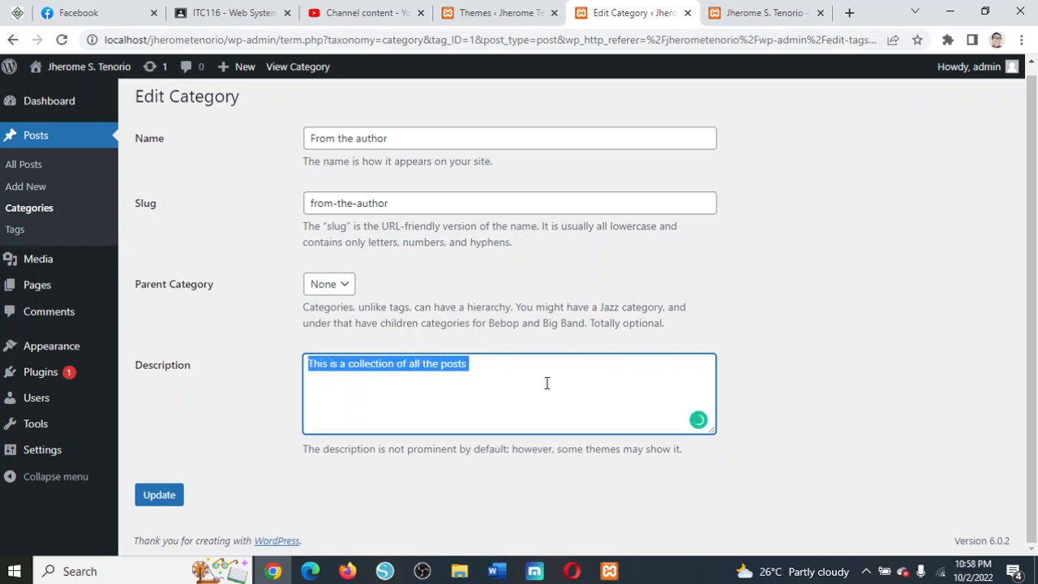
click(526, 363)
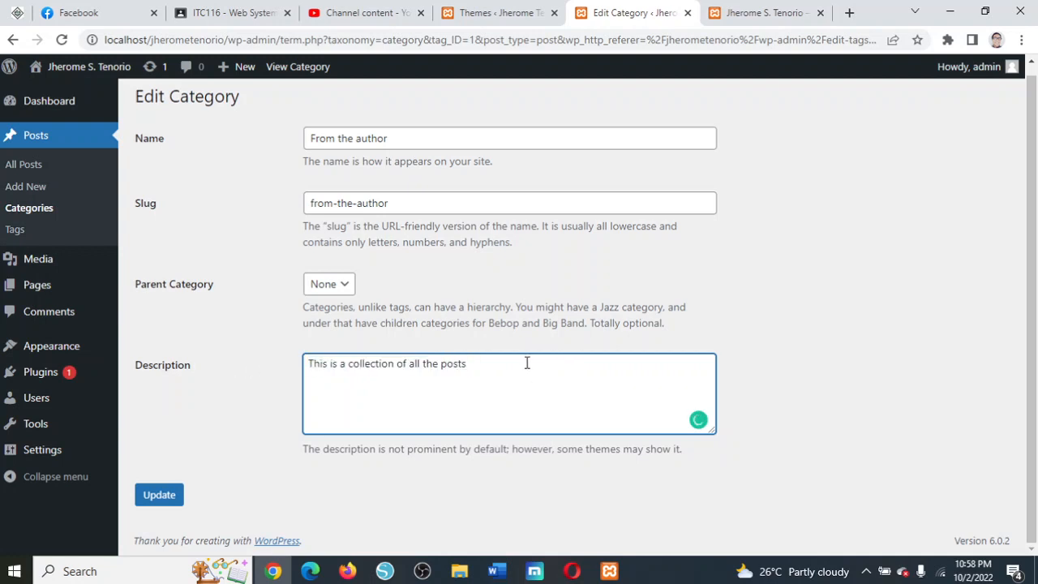
text(from the ad)
text(ministro)
key(BackSpace)
key(BackSpace)
text(or Himself)
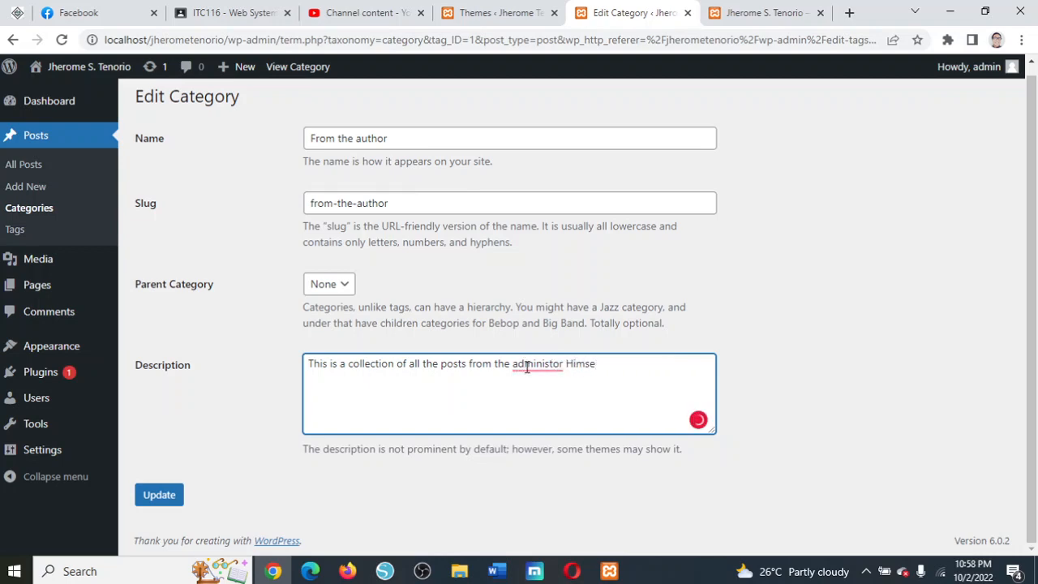
key(BackSpace)
key(BackSpace)
key(BackSpace)
key(BackSpace)
key(BackSpace)
key(BackSpace)
key(BackSpace)
key(BackSpace)
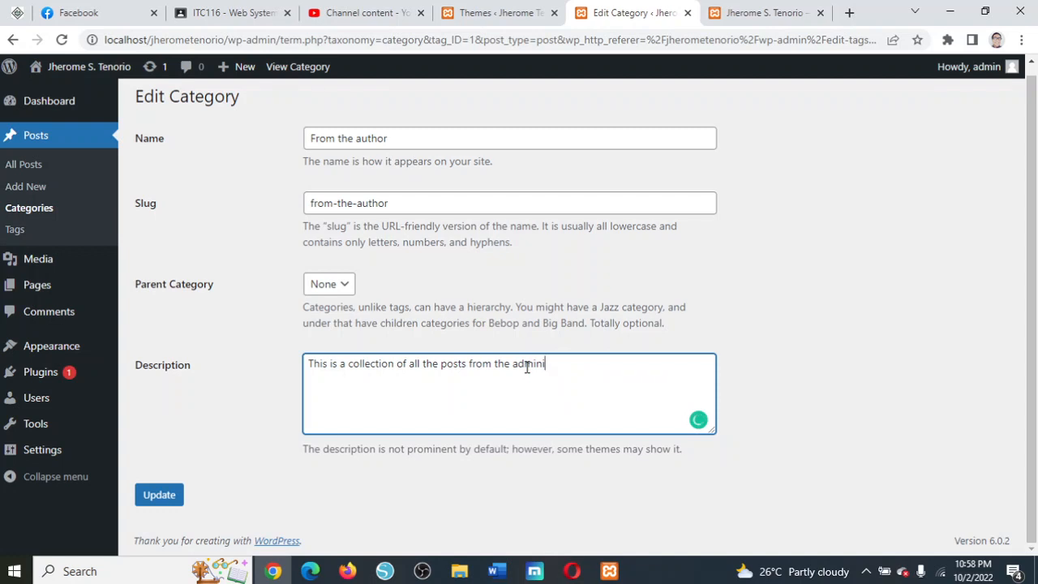
text(strator himself)
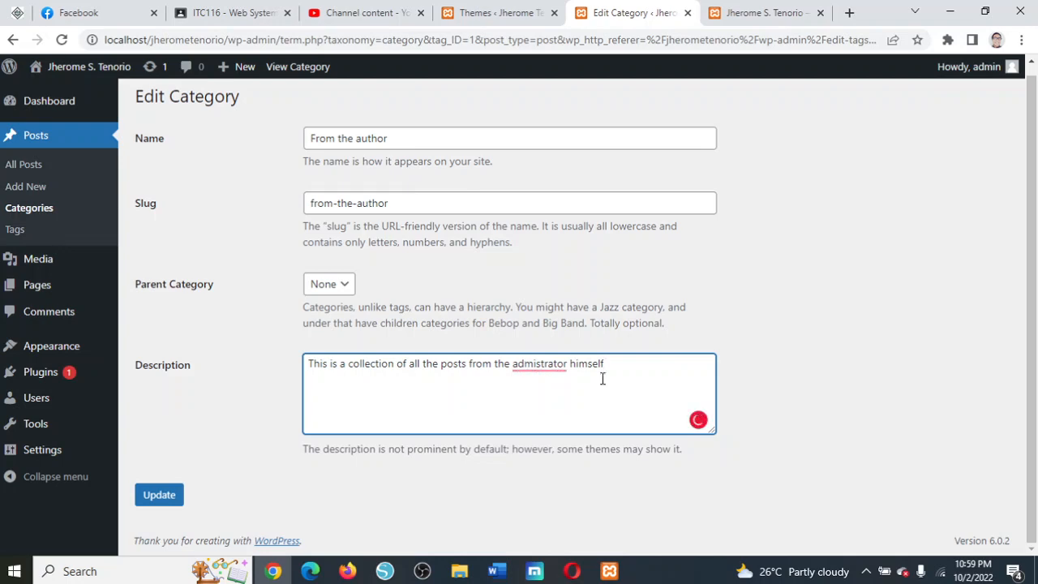
click(537, 365)
click(555, 391)
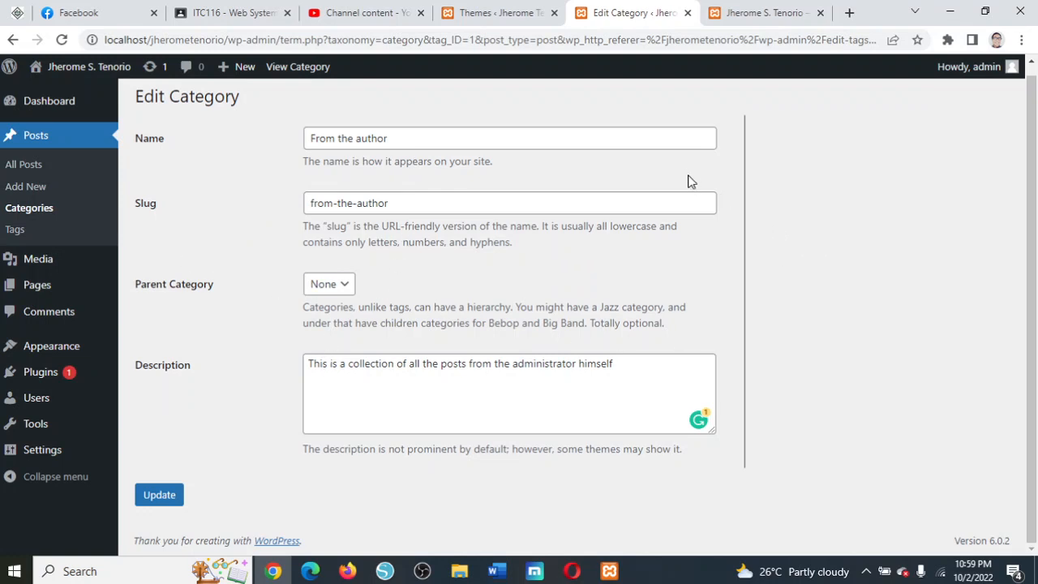
Step: Save the changes to the "From the author" category
click(672, 203)
click(649, 136)
click(637, 203)
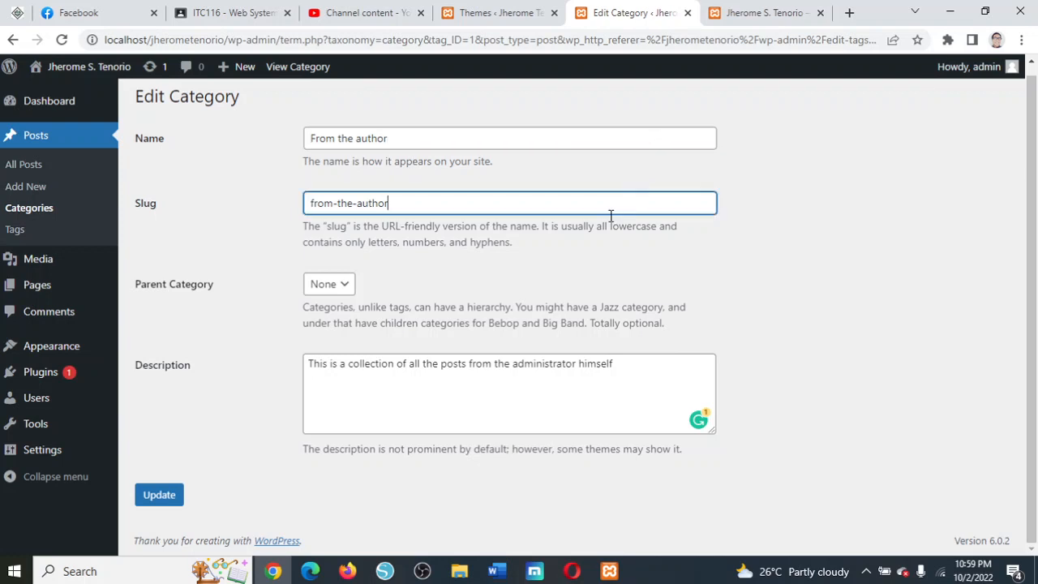
click(181, 500)
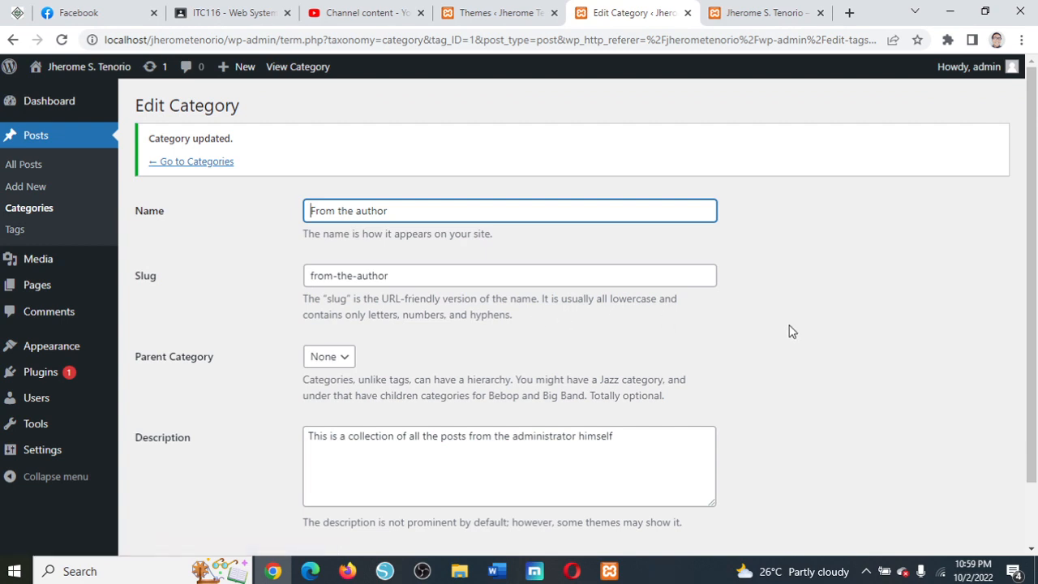
Step: Reload the site's front page to check the category label on the "Hello world!" post
click(754, 18)
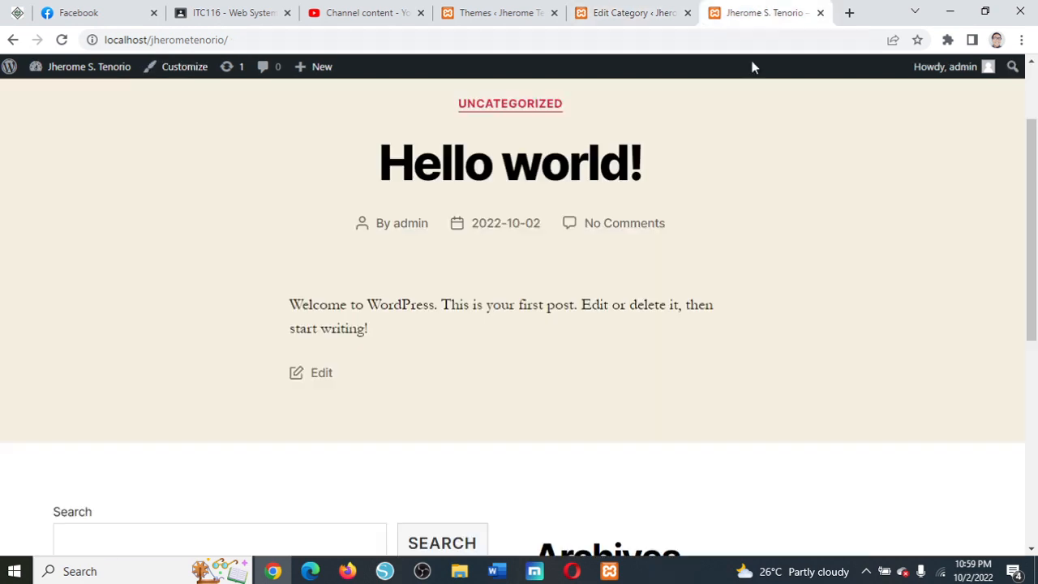
right_click(881, 285)
click(706, 225)
right_click(713, 219)
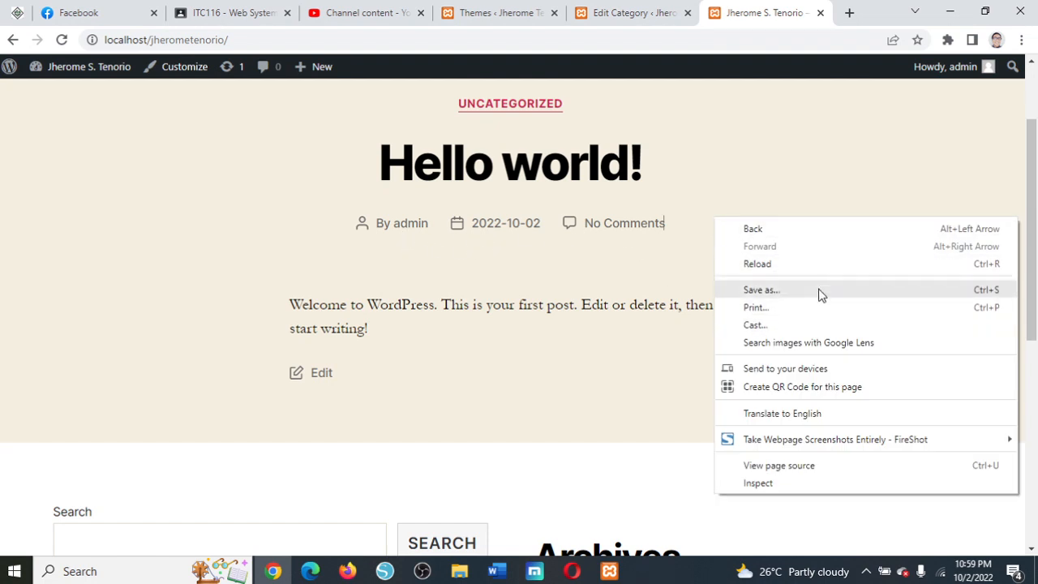
click(808, 264)
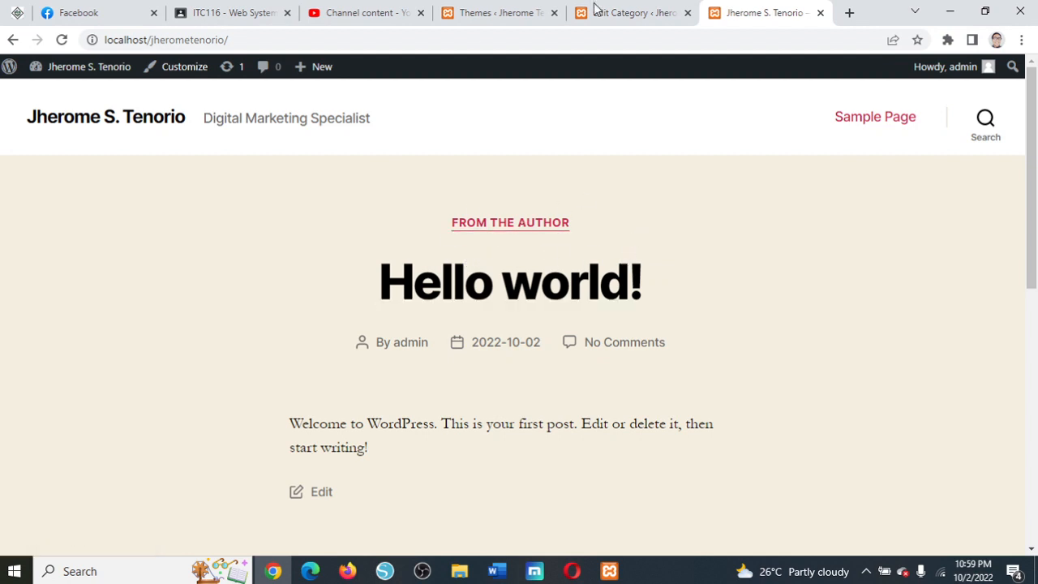
Step: Return to the category list in the site admin and name a new category "Activities"
click(679, 10)
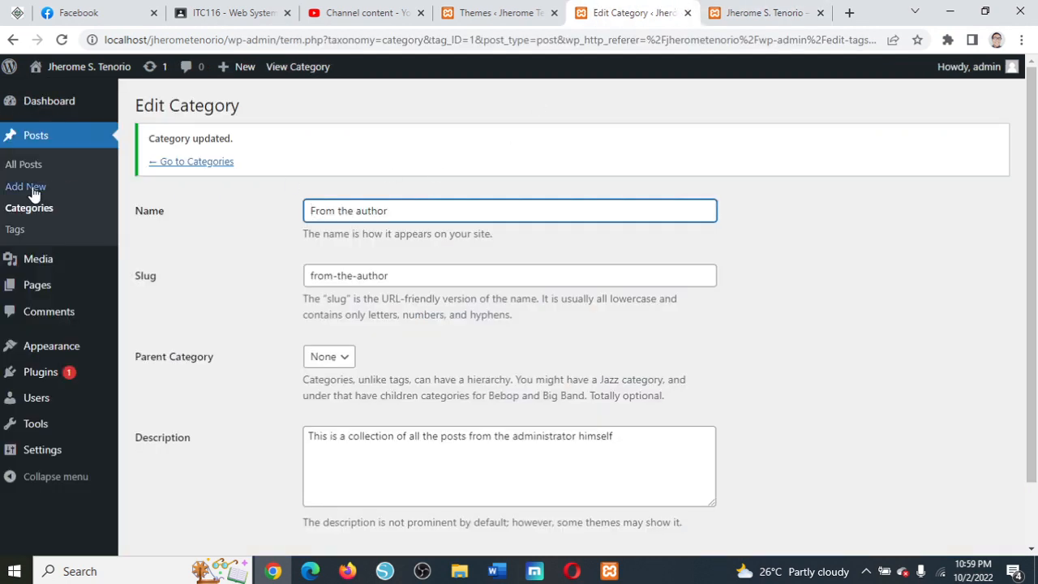
click(192, 162)
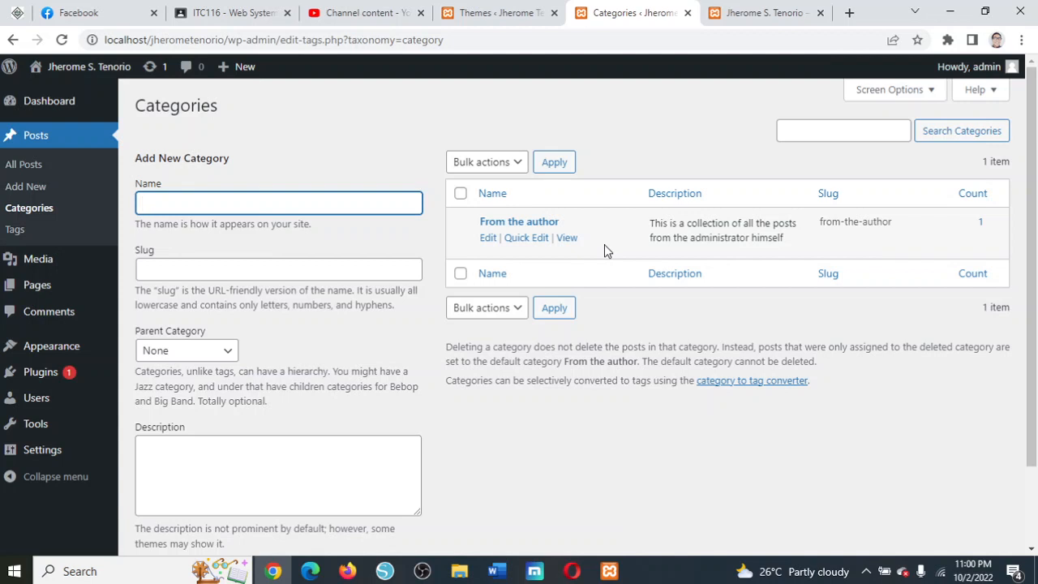
text(Accompli)
key(BackSpace)
key(BackSpace)
key(BackSpace)
key(BackSpace)
key(BackSpace)
key(BackSpace)
key(BackSpace)
text(Th)
key(BackSpace)
key(BackSpace)
text(Activities)
key(BackSpace)
Step: Set the new category's slug to activities, keeping its parent category as None
click(390, 268)
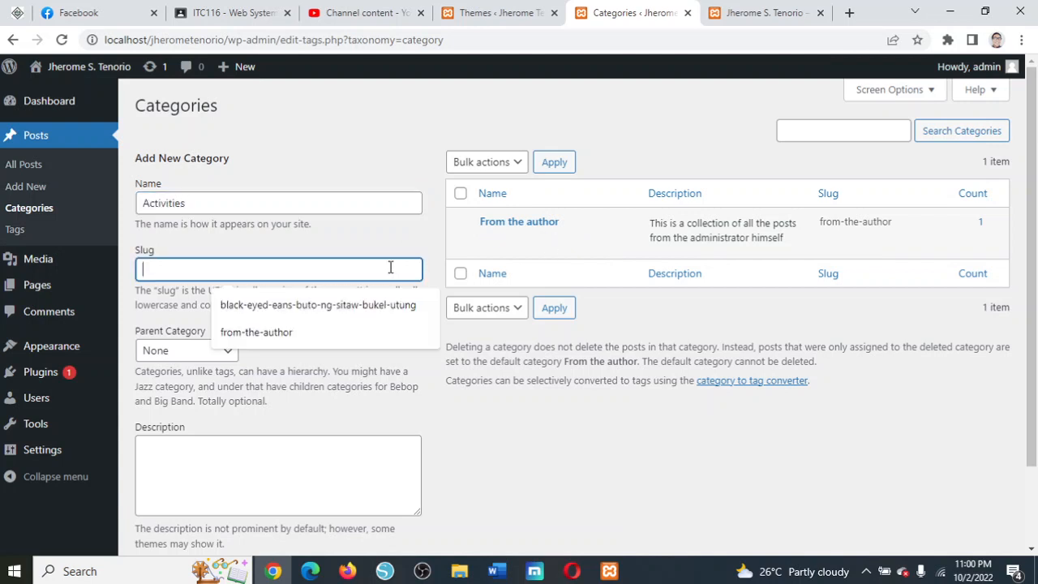
text(activities)
key(Tab)
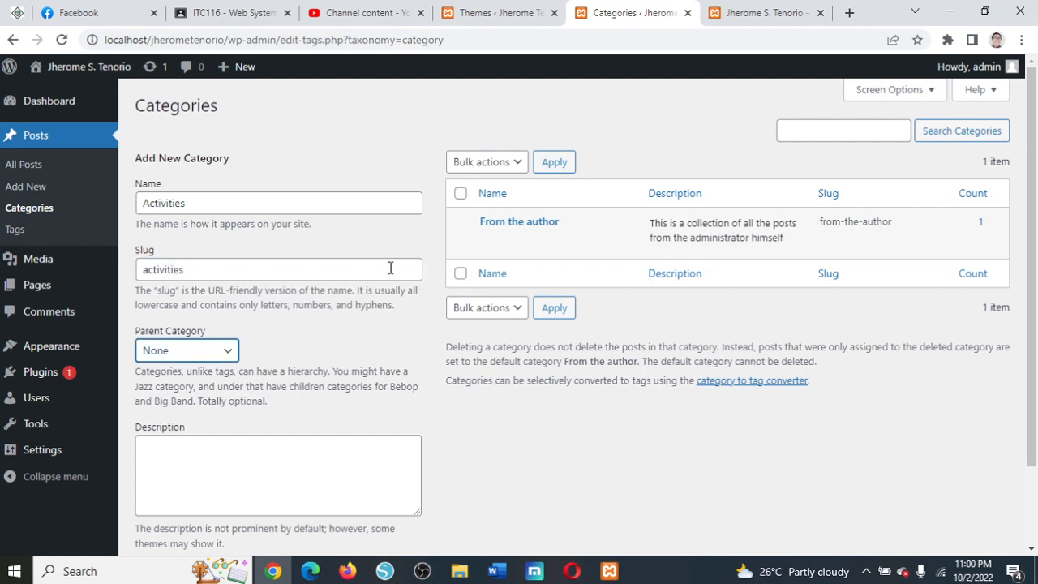
key(Tab)
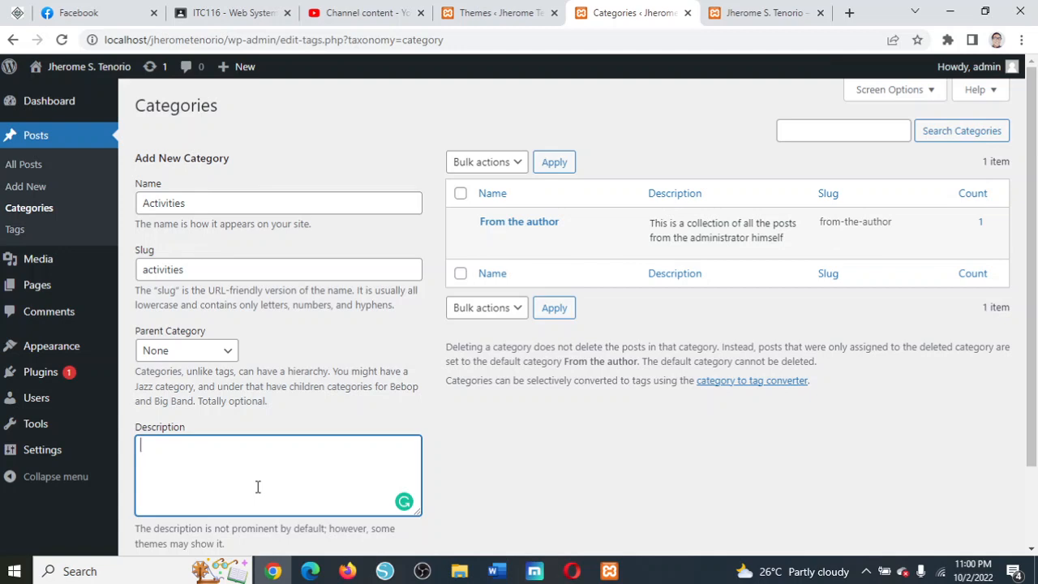
Step: Describe the new category with "Articles of sir", the site owner's first name in possessive form, and "activities"
text(Is)
text(A)
text(rticles )
text(of)
text( sir jherome)
key(BackSpace)
key(BackSpace)
key(BackSpace)
key(BackSpace)
key(BackSpace)
key(BackSpace)
text(Jherome)
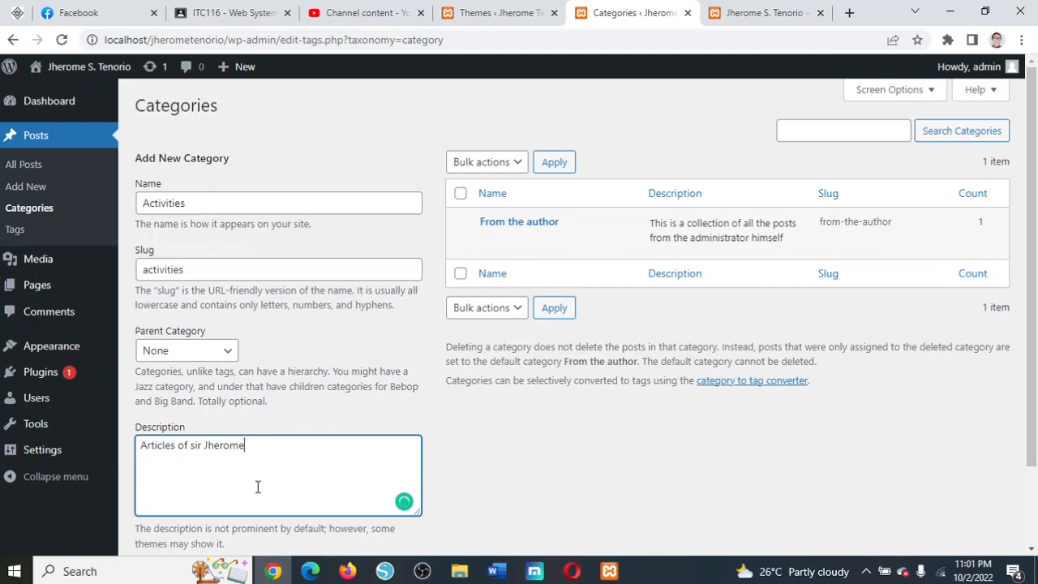
text('s activities)
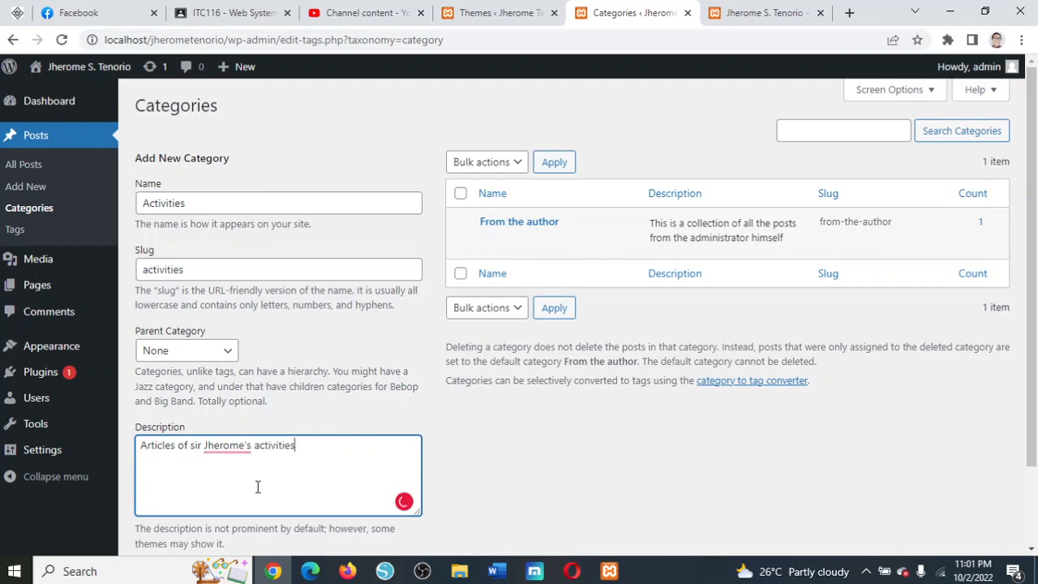
Step: Insert "most recent" before "activities" in the new category's description and add the Activities category
key(Left)
key(Left)
key(Left)
key(Left)
key(Left)
key(Left)
key(Left)
key(Left)
key(Left)
key(Left)
text(rece)
key(BackSpace)
key(BackSpace)
key(BackSpace)
text(mo)
key(BackSpace)
key(BackSpace)
key(BackSpace)
text(m)
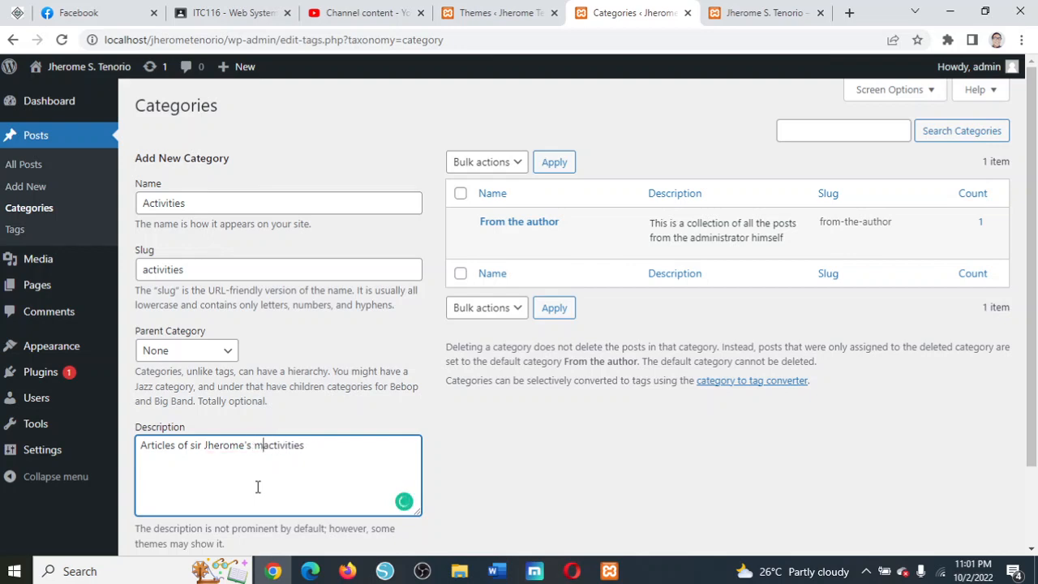
text(ost recent)
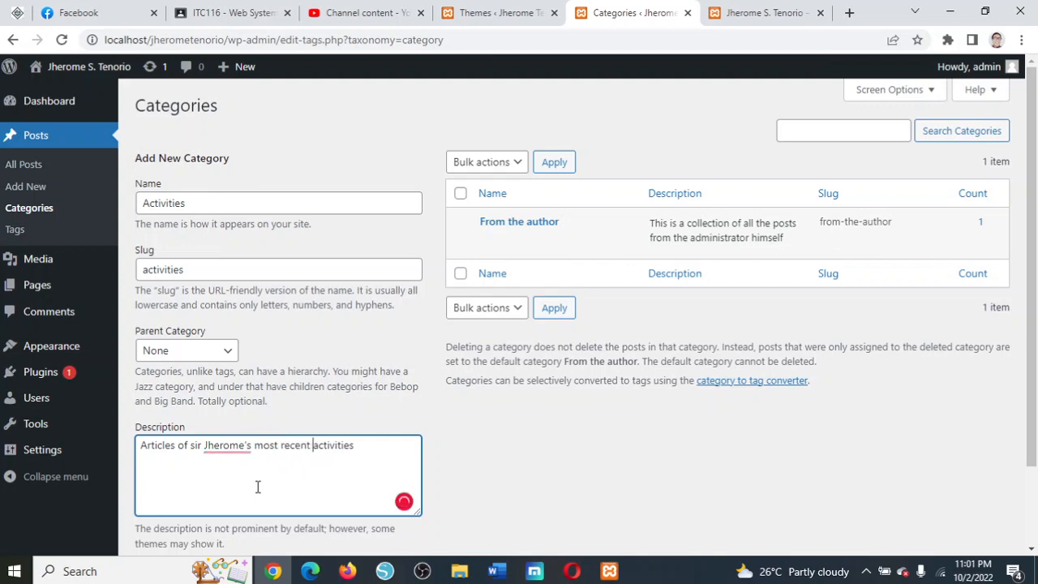
scroll(568, 308, down, 2)
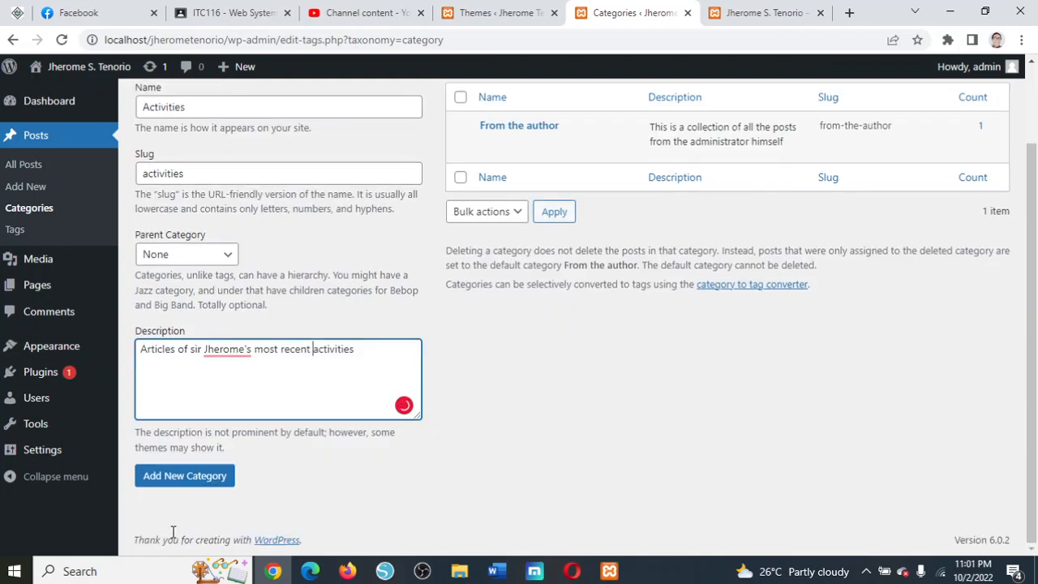
click(213, 481)
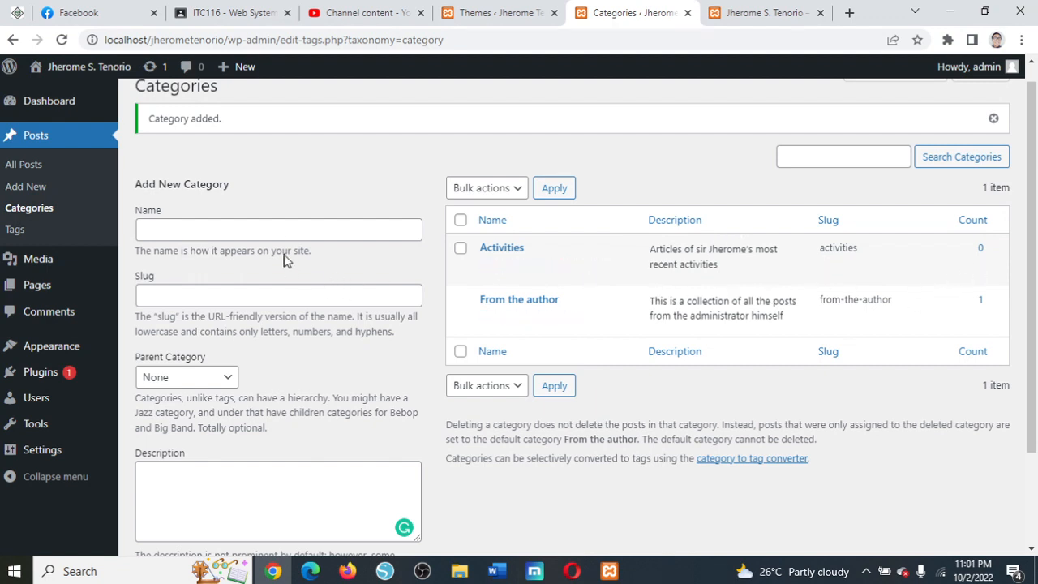
Step: Name another new category "Acomplishments" and set its slug to accomplishments, accepting the spelling correction for the slug
click(294, 229)
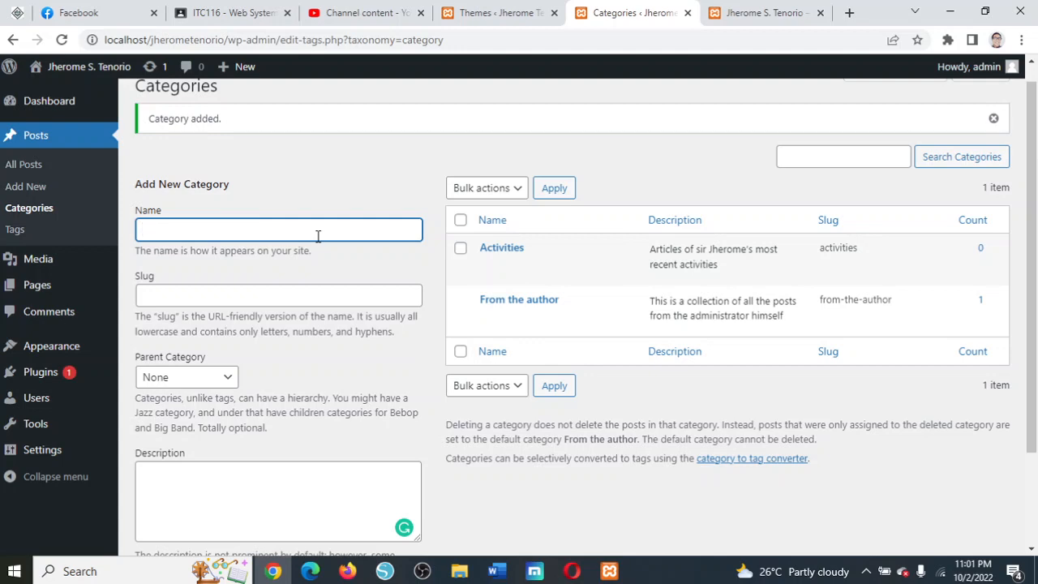
text(Acomplushments)
key(Tab)
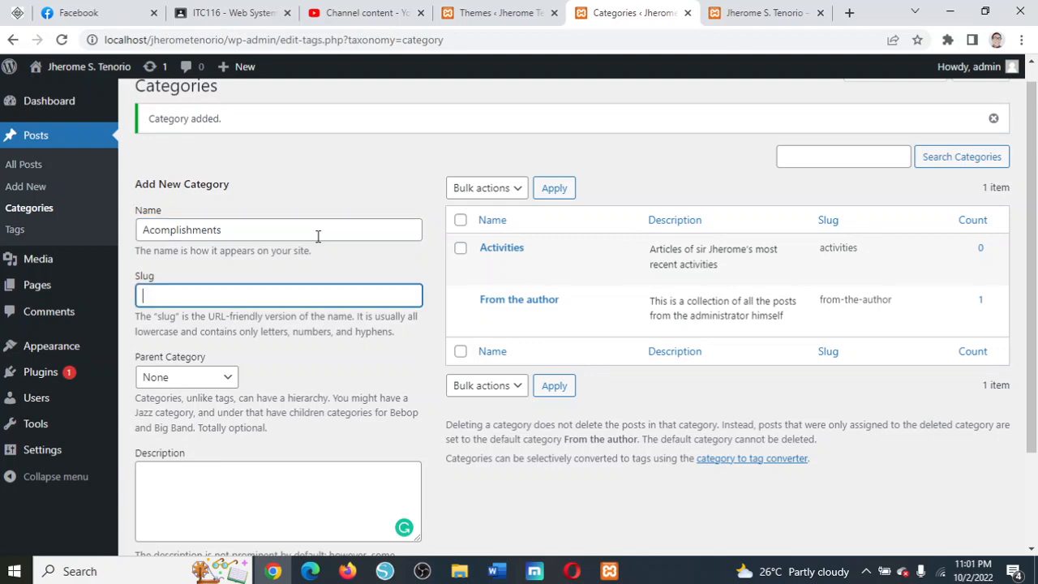
text(acomplishments)
right_click(191, 295)
click(266, 324)
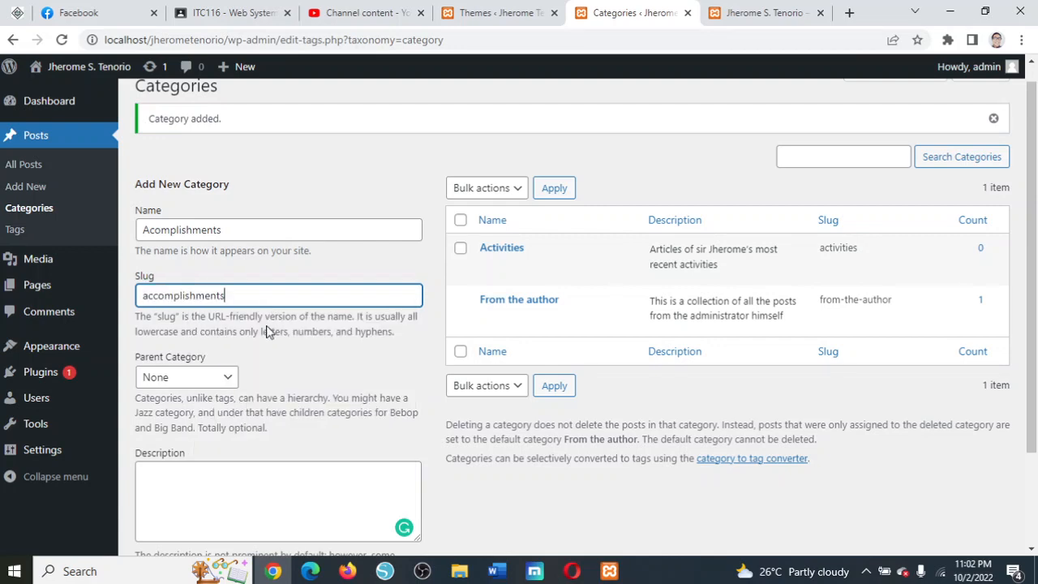
Step: Describe the category as "This category talks about my accomplishments and awards", correcting misspellings, and add it
click(313, 497)
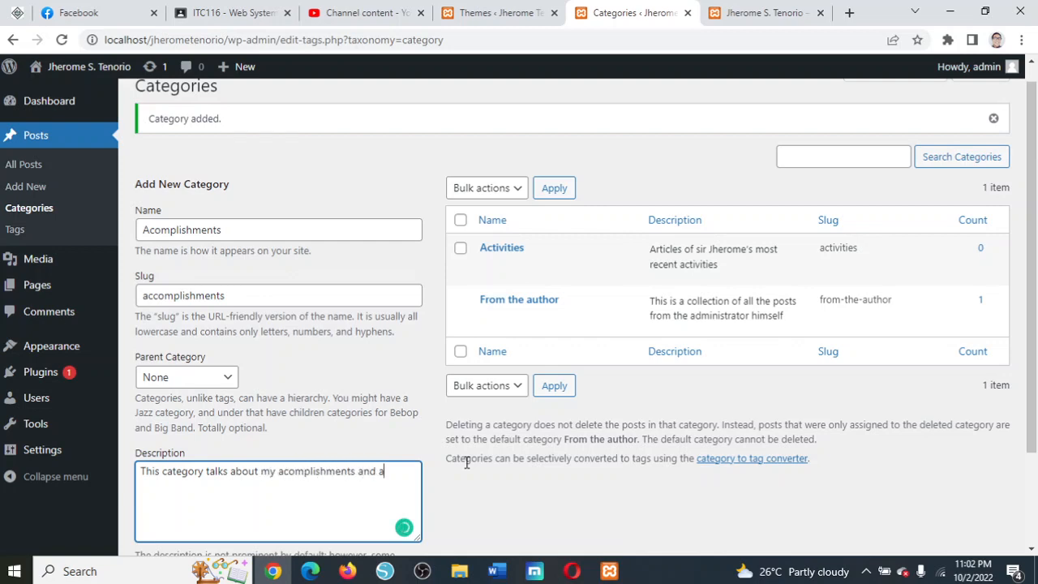
text(s)
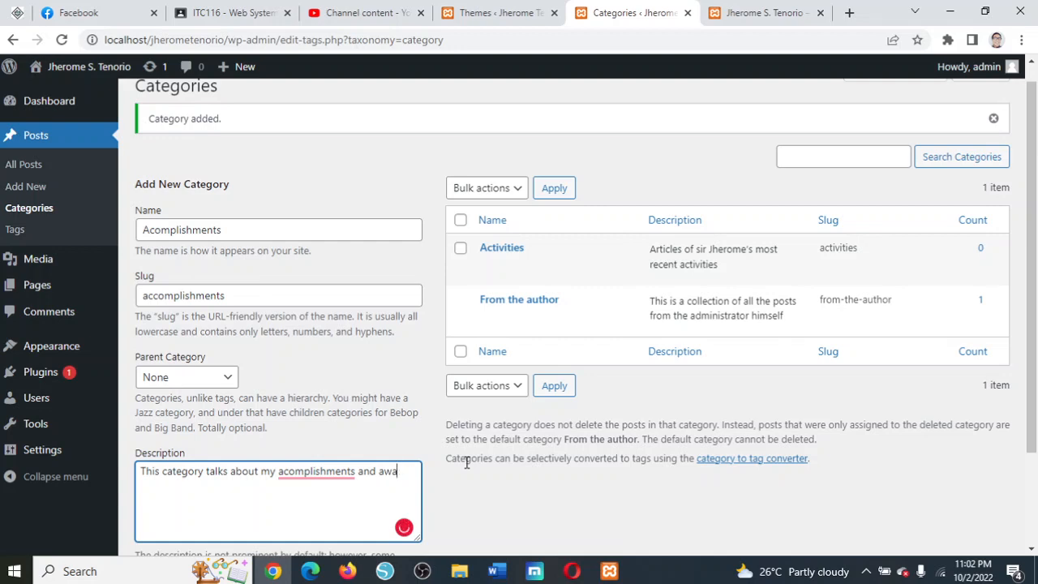
right_click(319, 471)
click(301, 353)
click(301, 354)
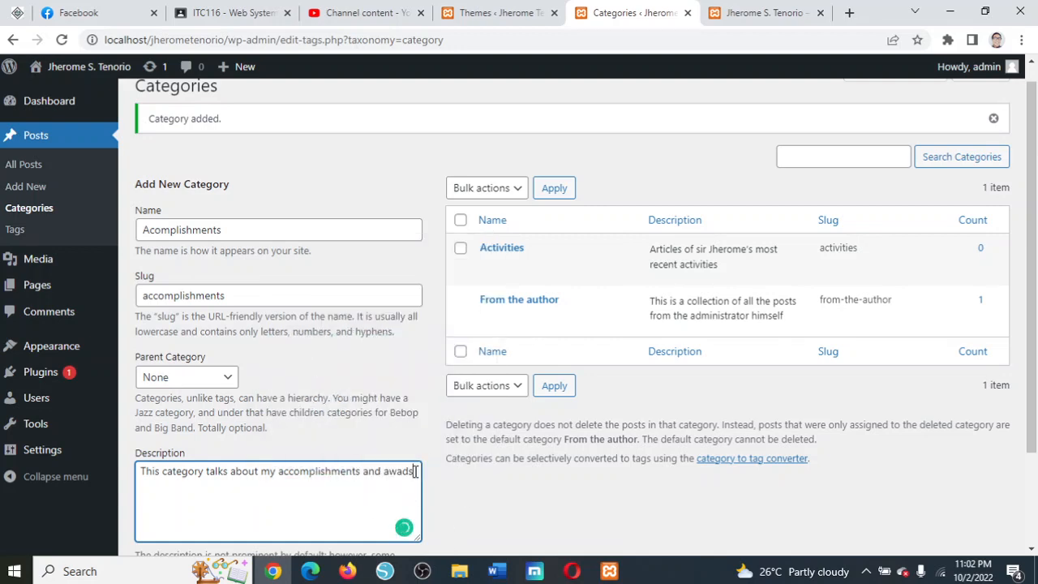
mouse_move(398, 471)
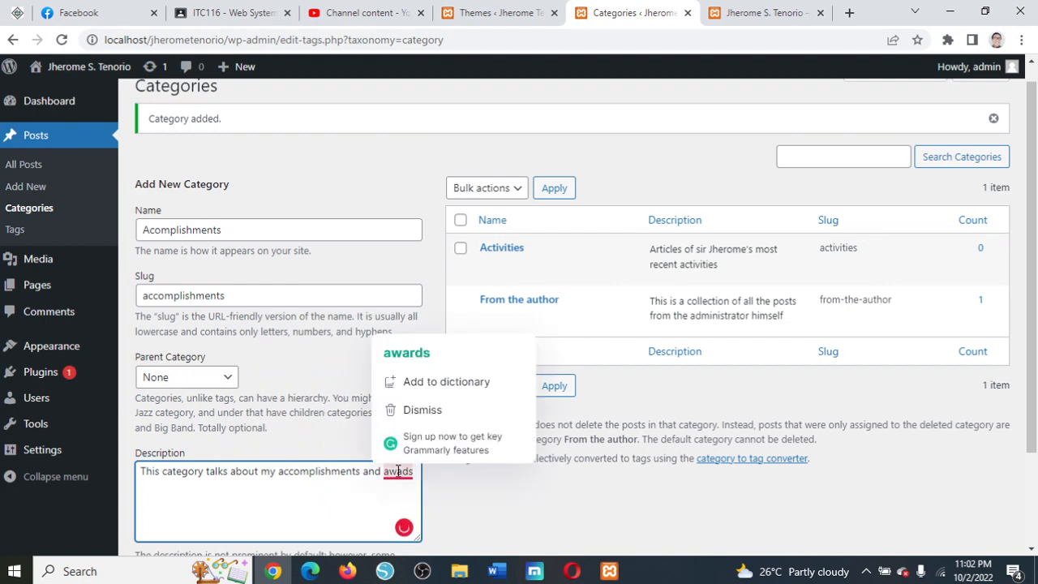
click(406, 353)
scroll(329, 472, down, 1)
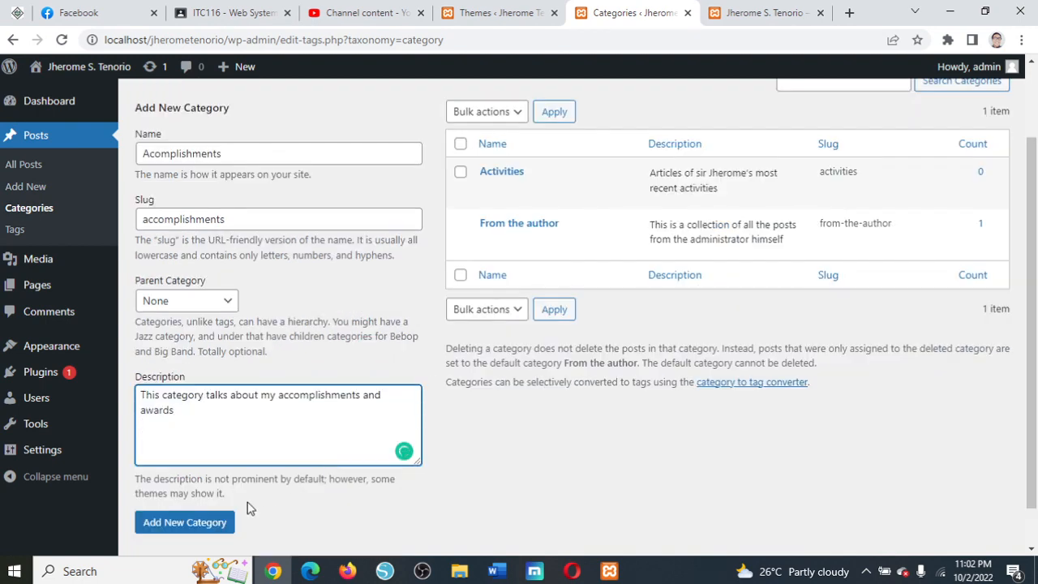
click(209, 523)
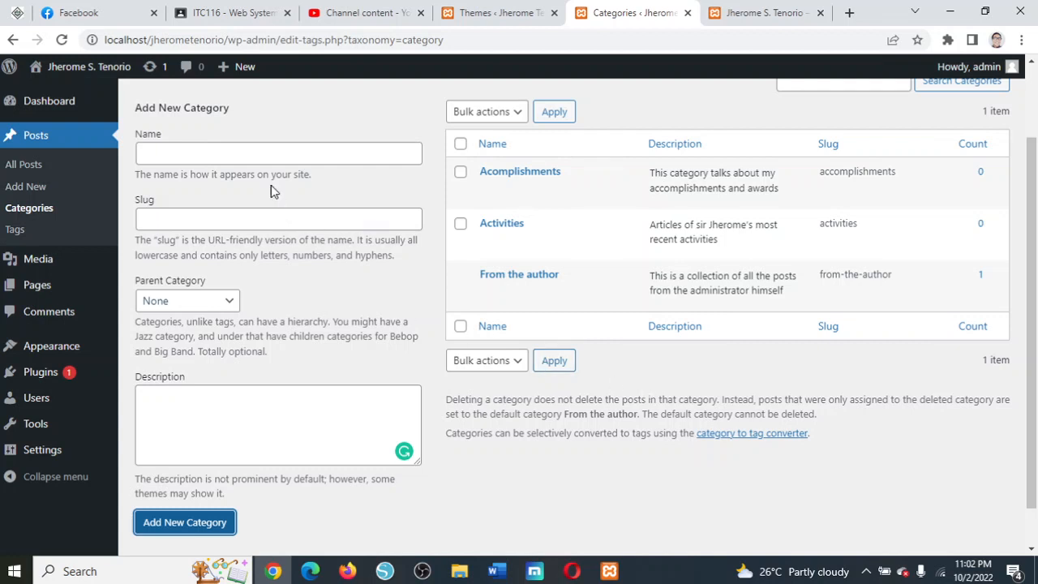
Step: Name another new category "Linkages" and set its slug to linkages
click(273, 156)
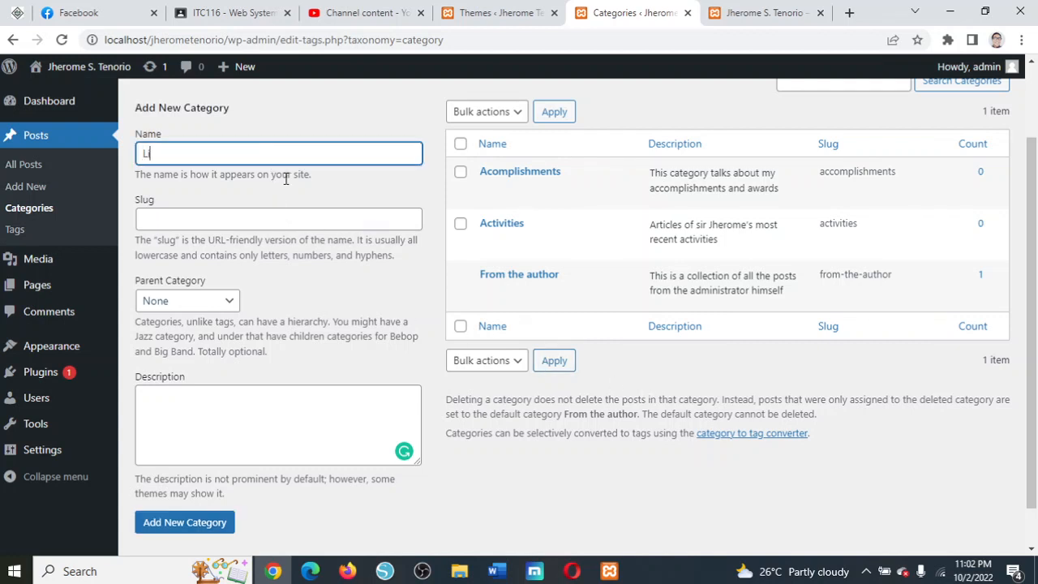
text(Linkages)
key(Tab)
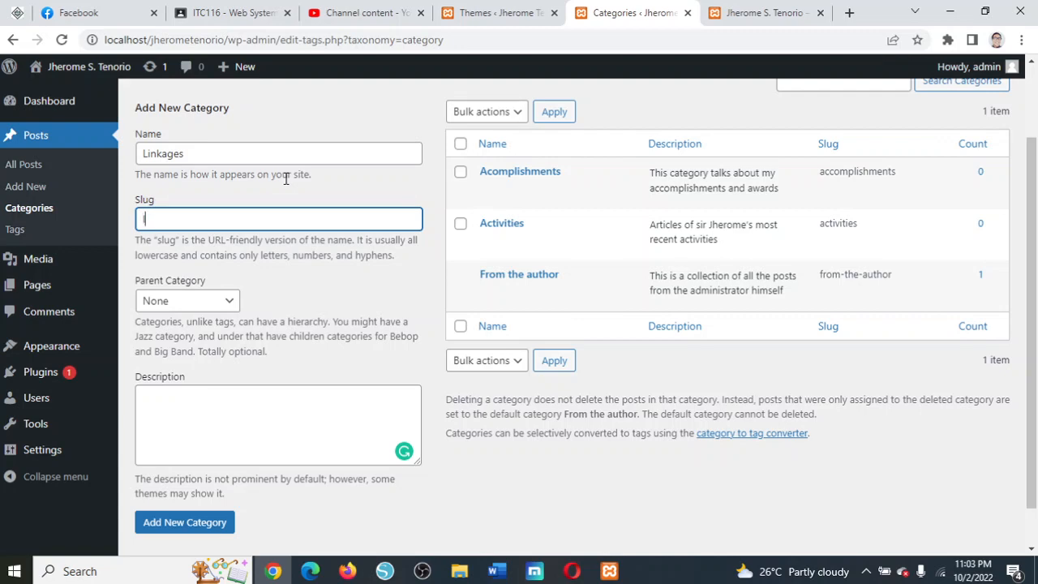
key(Tab)
Step: Keep the parent as None, describe the category as "talks about my connections, linkages, businesses and organizations that I work/worked with", and add it
key(Tab)
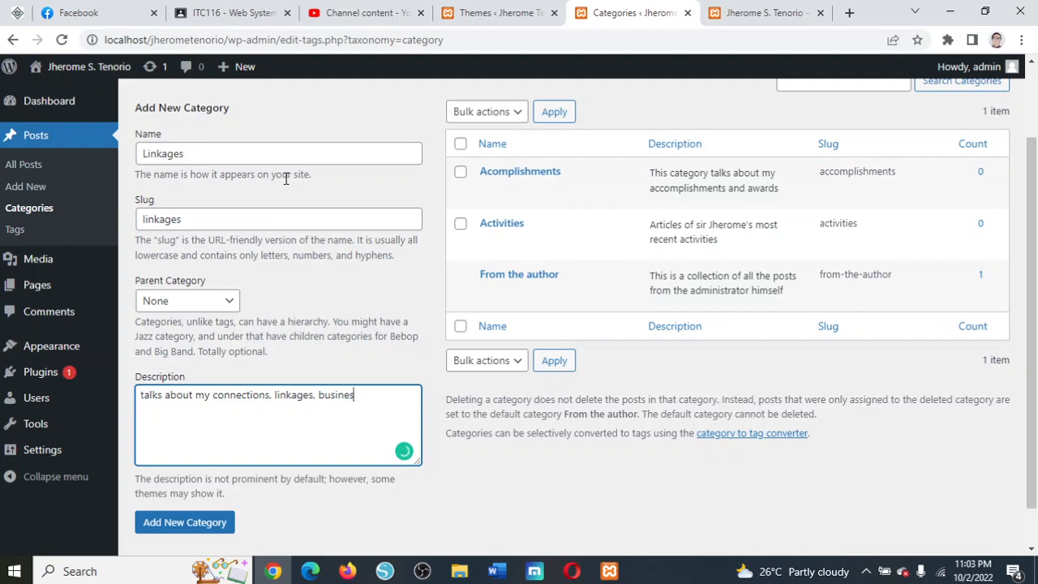
text(ganizations that I work with)
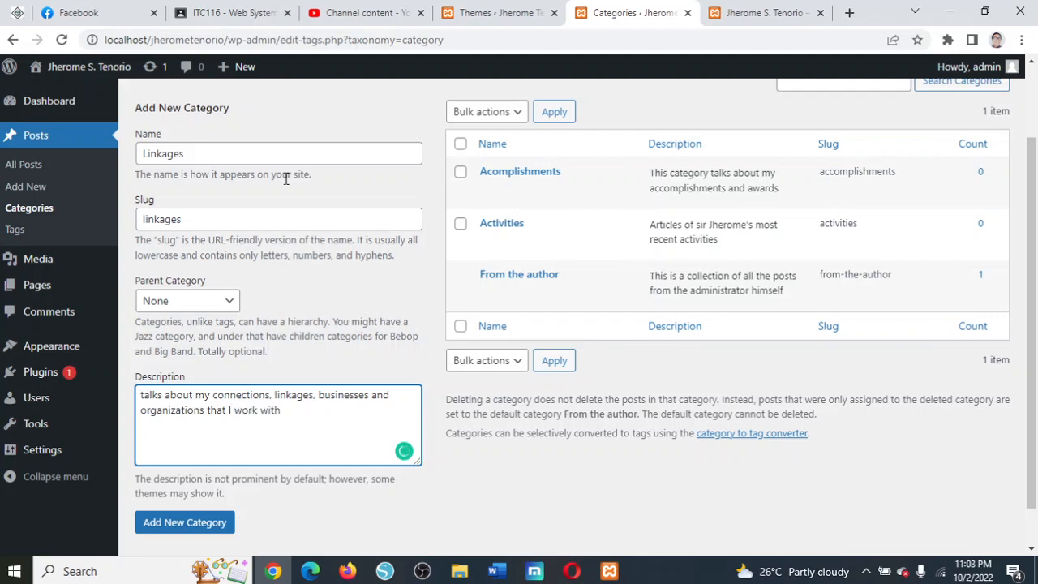
text(/worked)
click(212, 523)
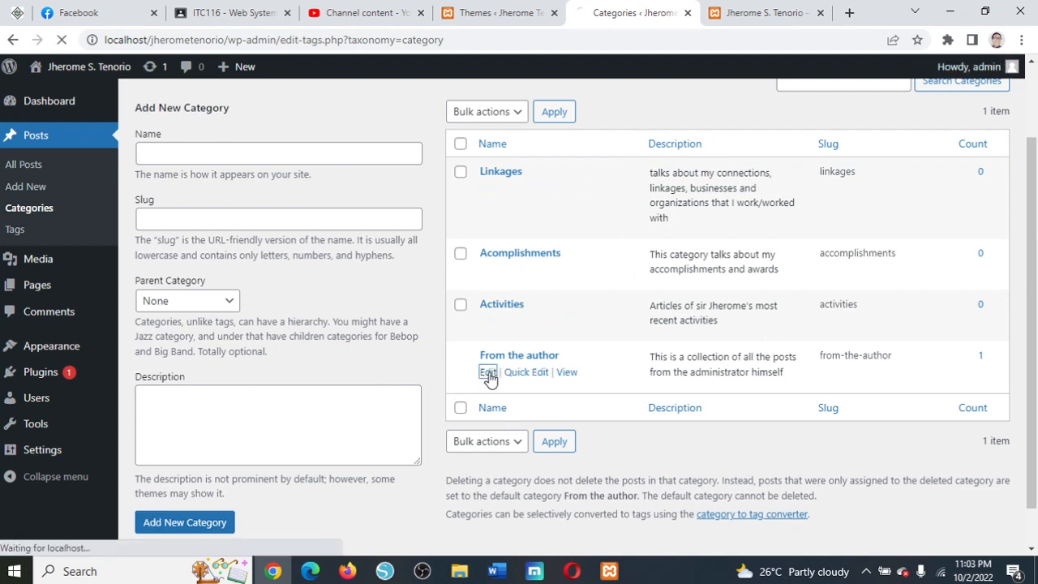
Step: Set the parent of the "From the author" category to Activities, update it and return to the category list
click(488, 374)
click(395, 295)
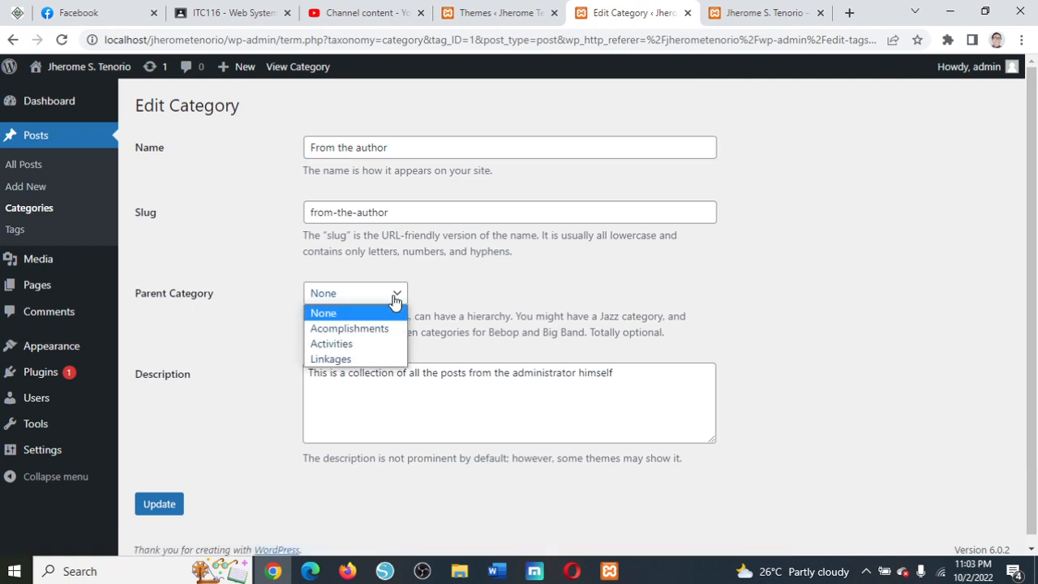
click(395, 344)
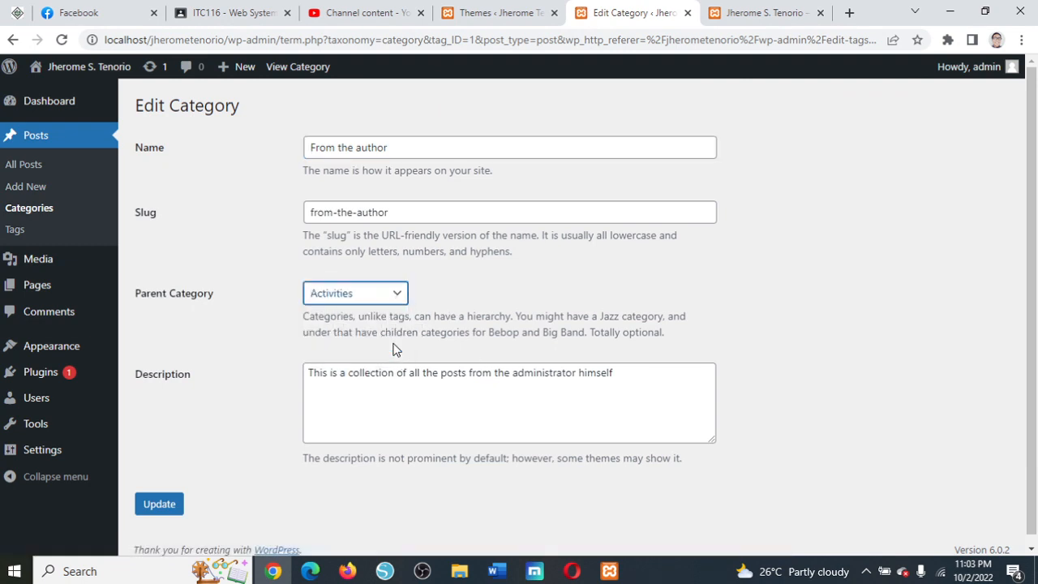
click(175, 507)
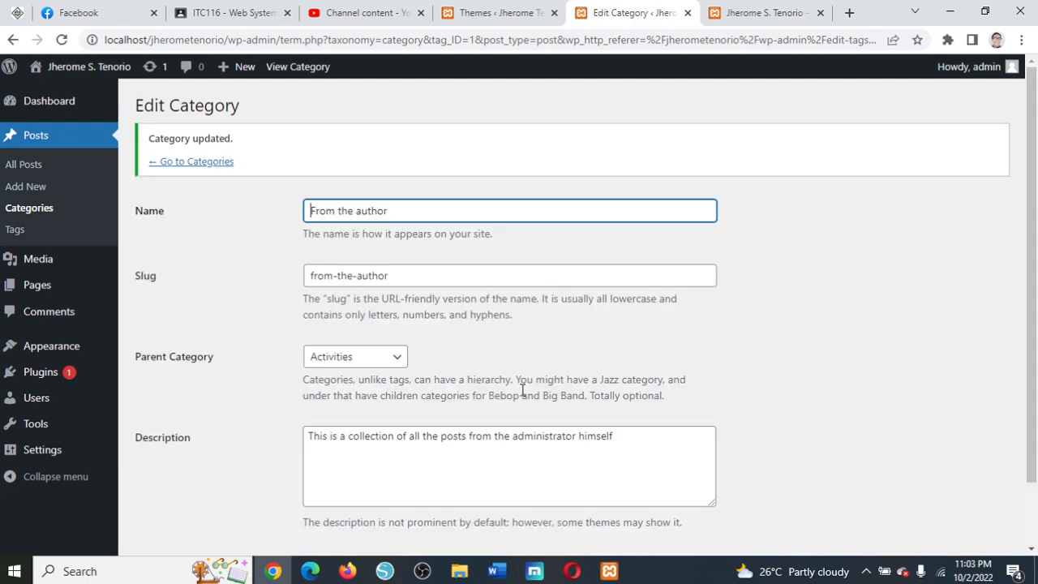
scroll(519, 365, down, 1)
scroll(222, 211, up, 1)
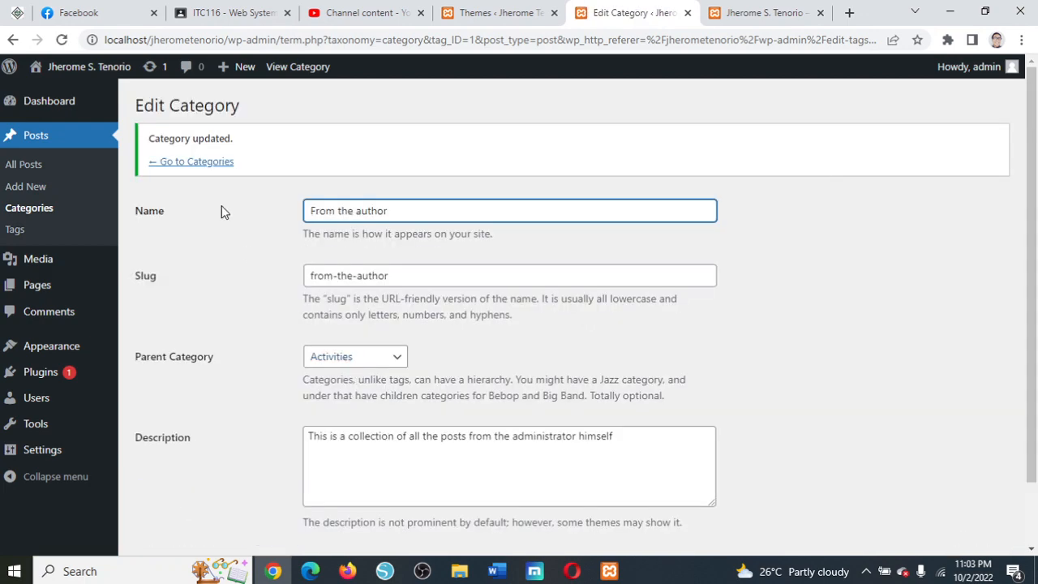
click(219, 162)
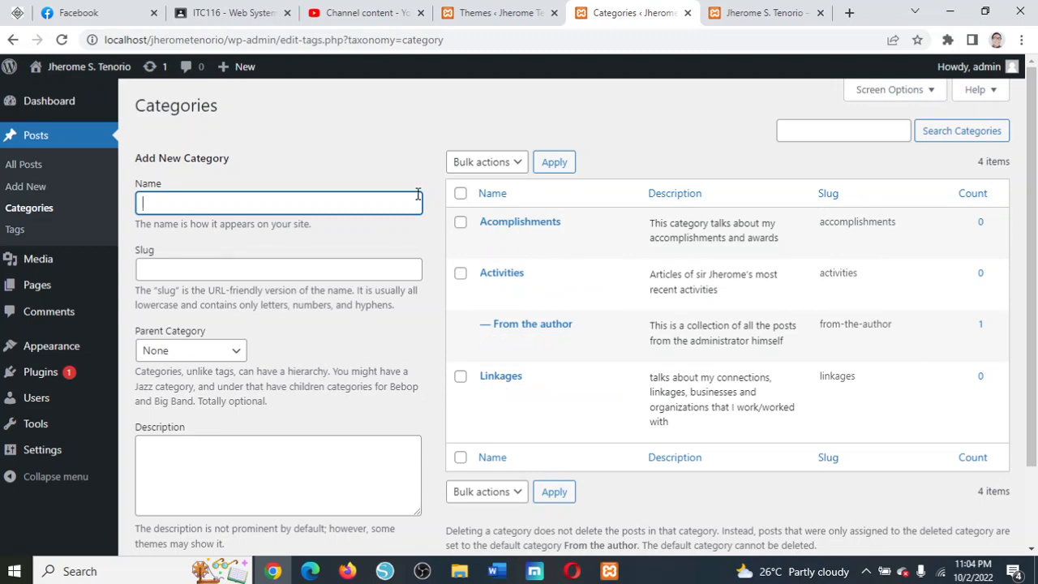
Step: Reset the parent of the "From the author" category to None, update it and go back to the category list
scroll(432, 325, down, 1)
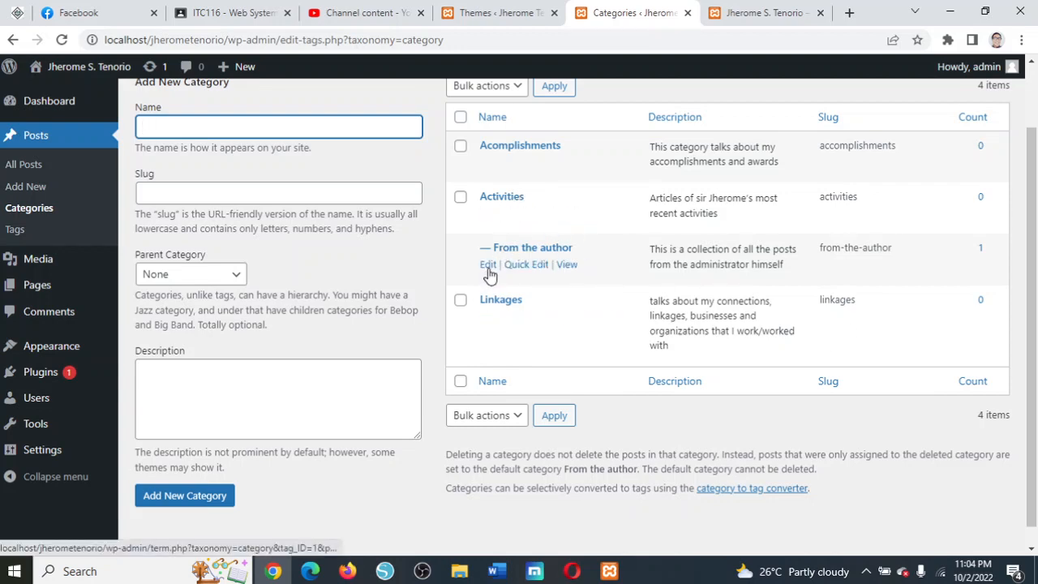
click(488, 267)
click(397, 295)
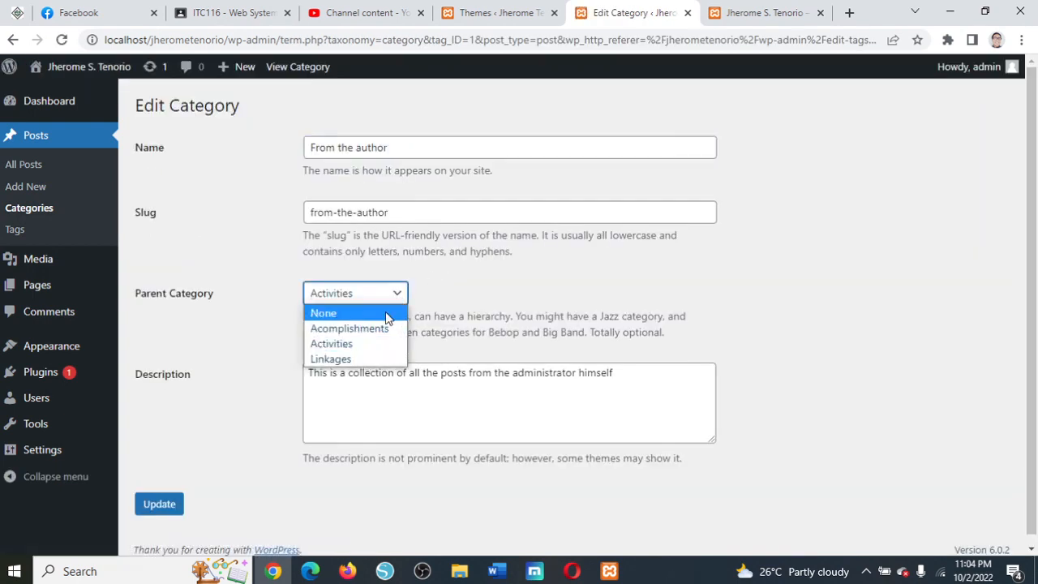
click(383, 309)
click(168, 506)
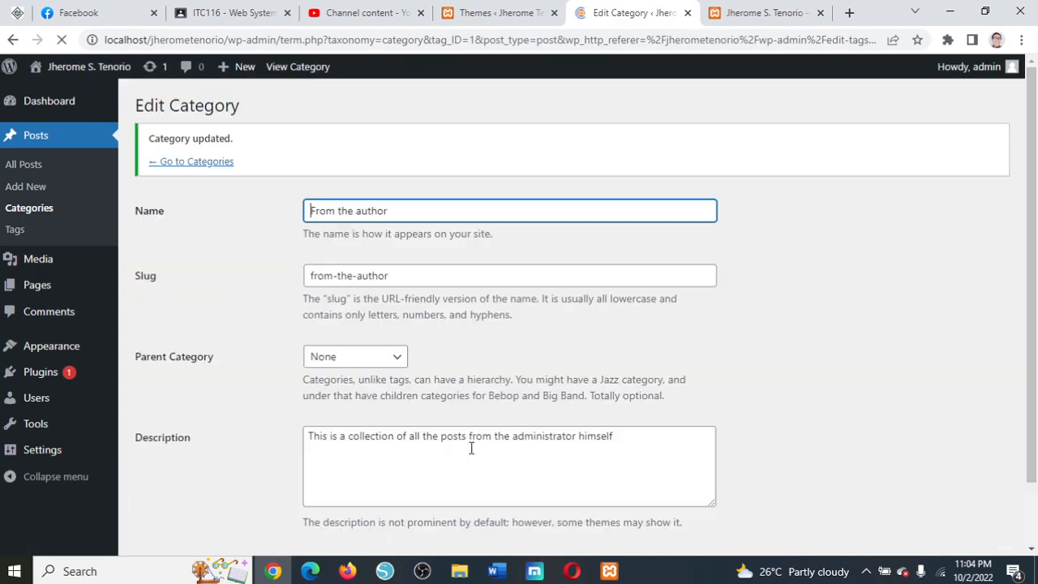
click(172, 162)
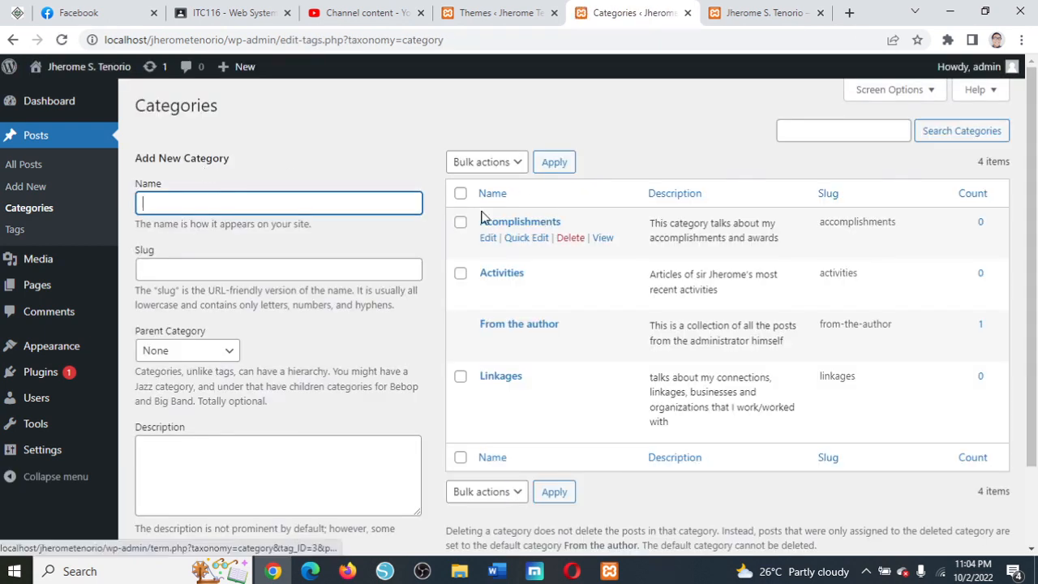
click(459, 221)
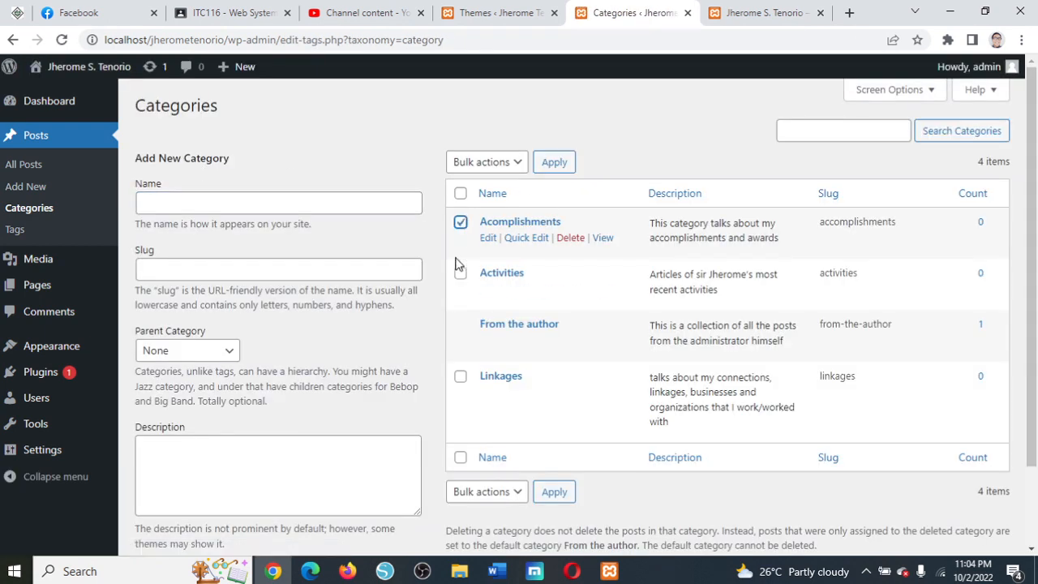
click(460, 273)
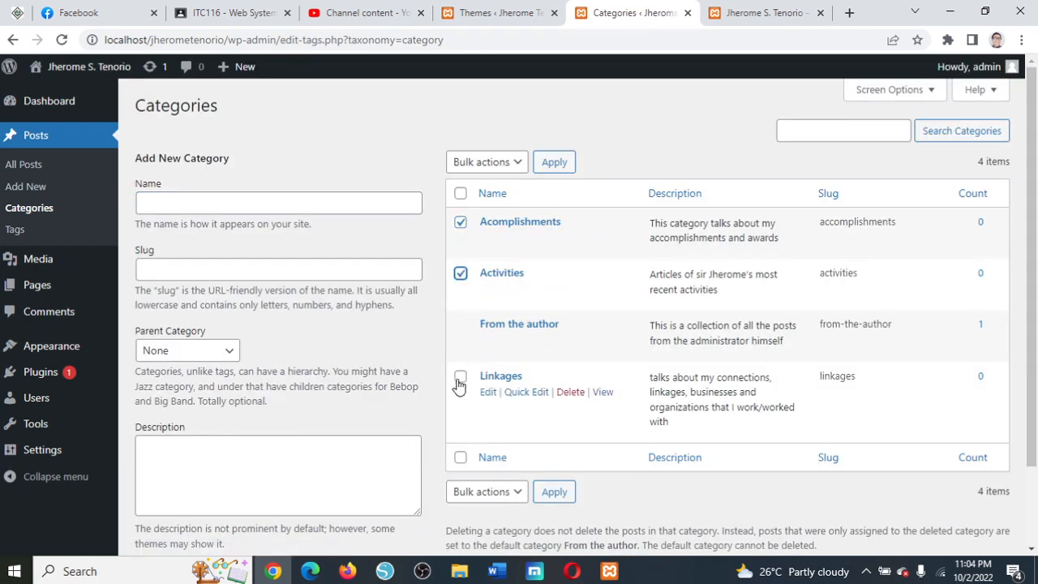
click(459, 375)
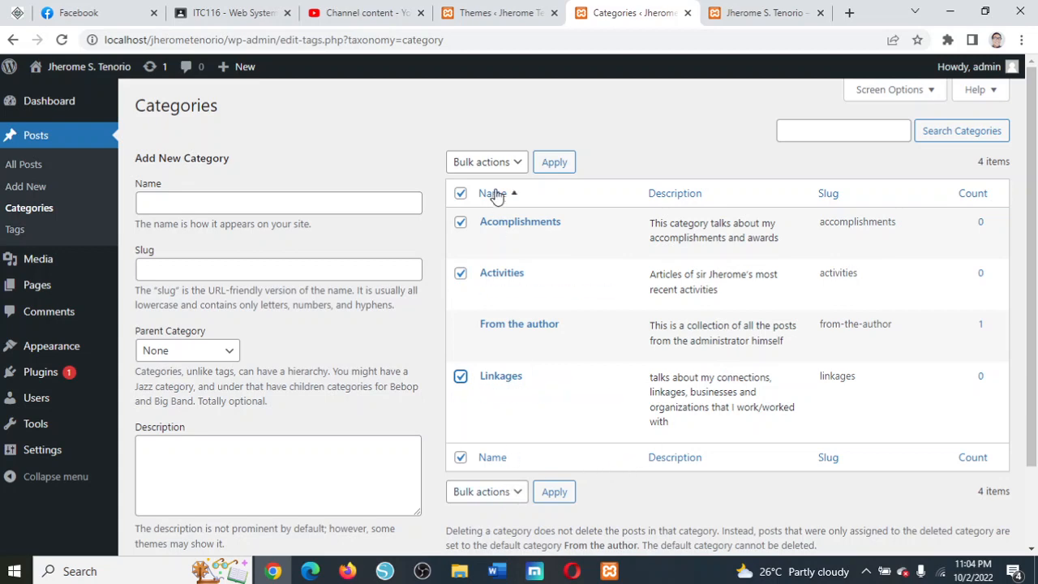
click(518, 166)
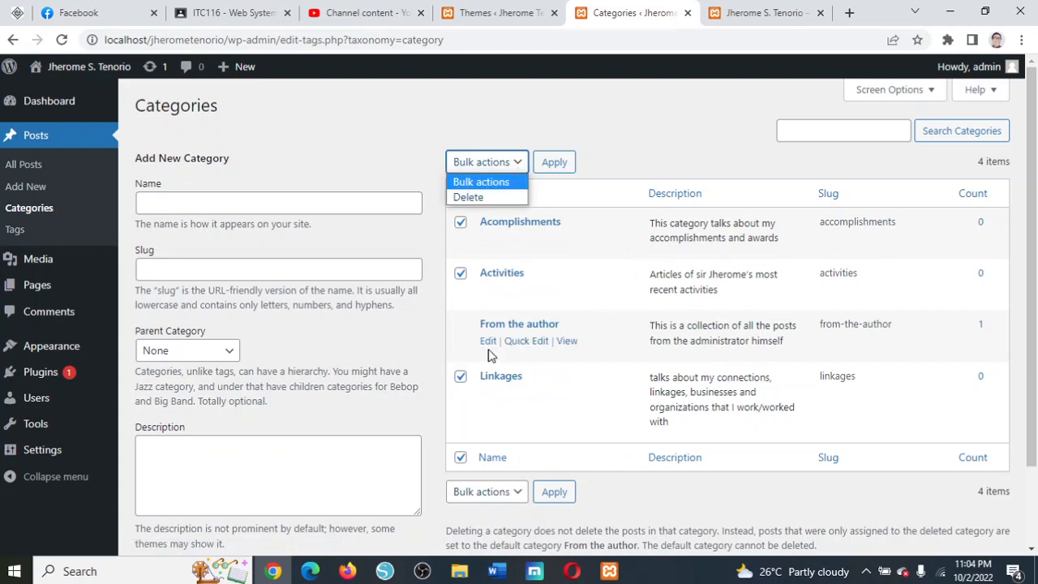
click(460, 223)
click(460, 274)
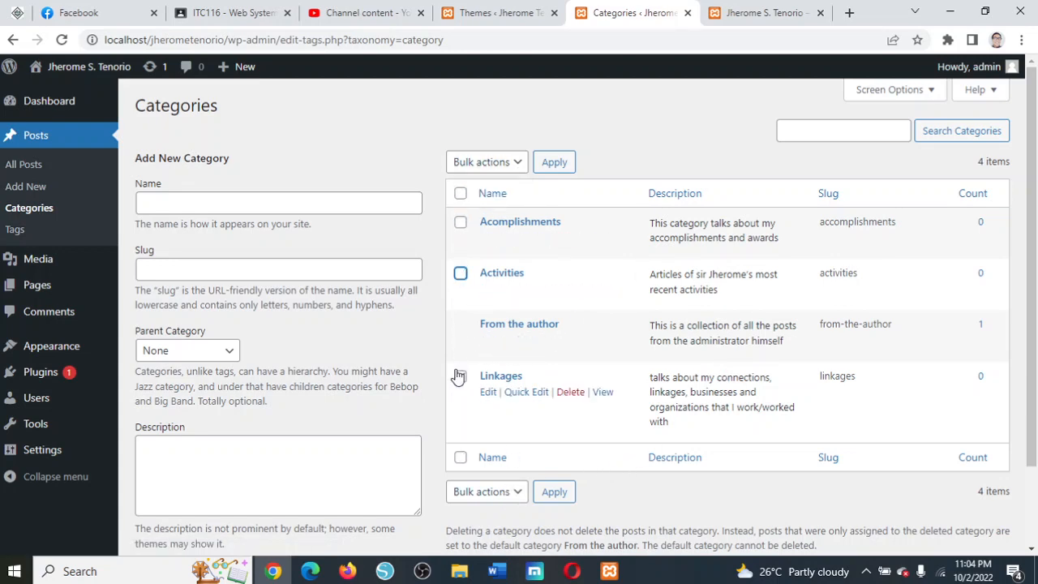
click(459, 376)
Step: Set the parent of the Linkages category to "From the author", update it and return to the category list
click(487, 392)
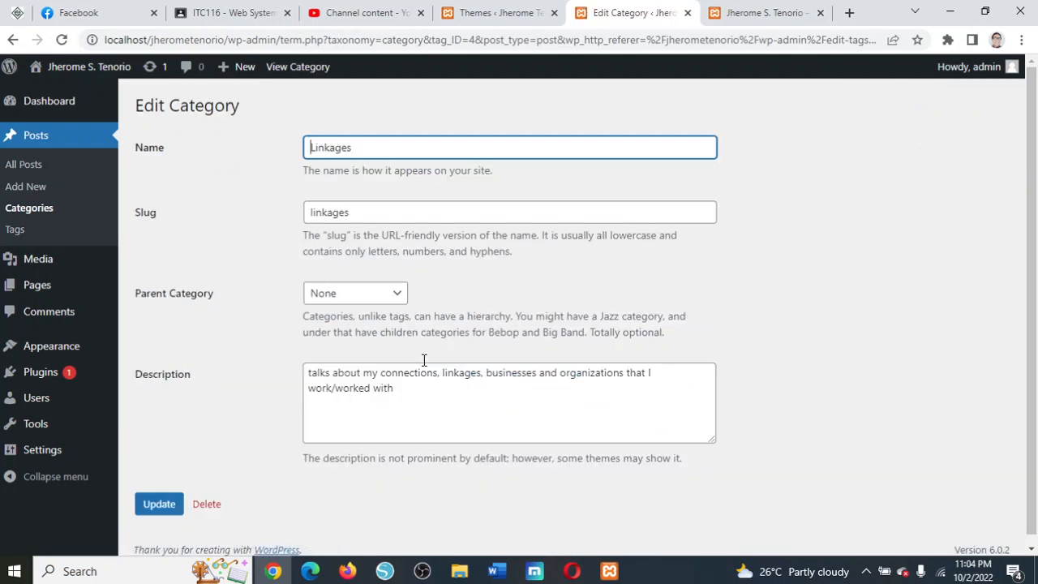
click(377, 293)
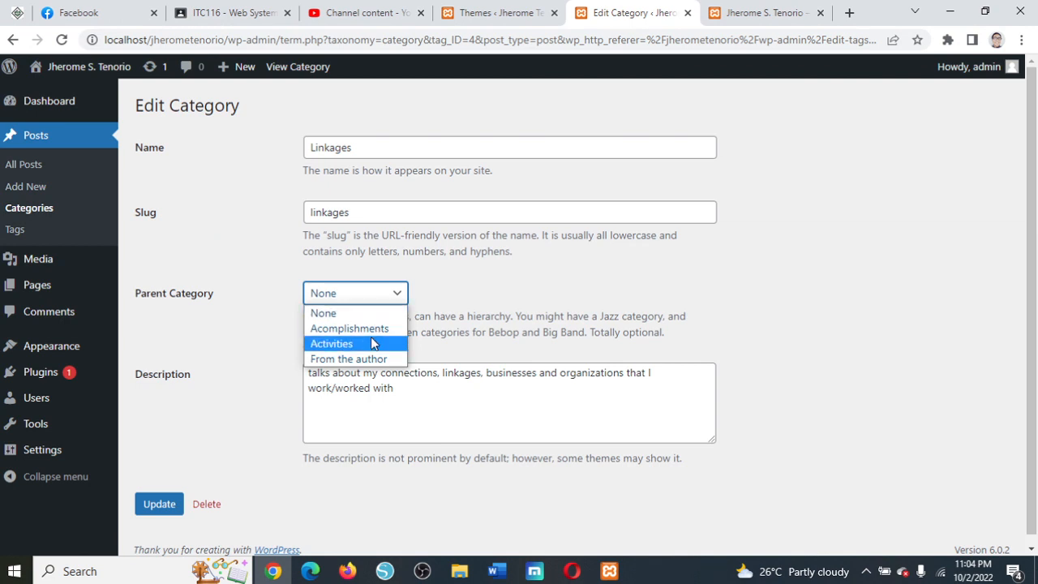
click(381, 359)
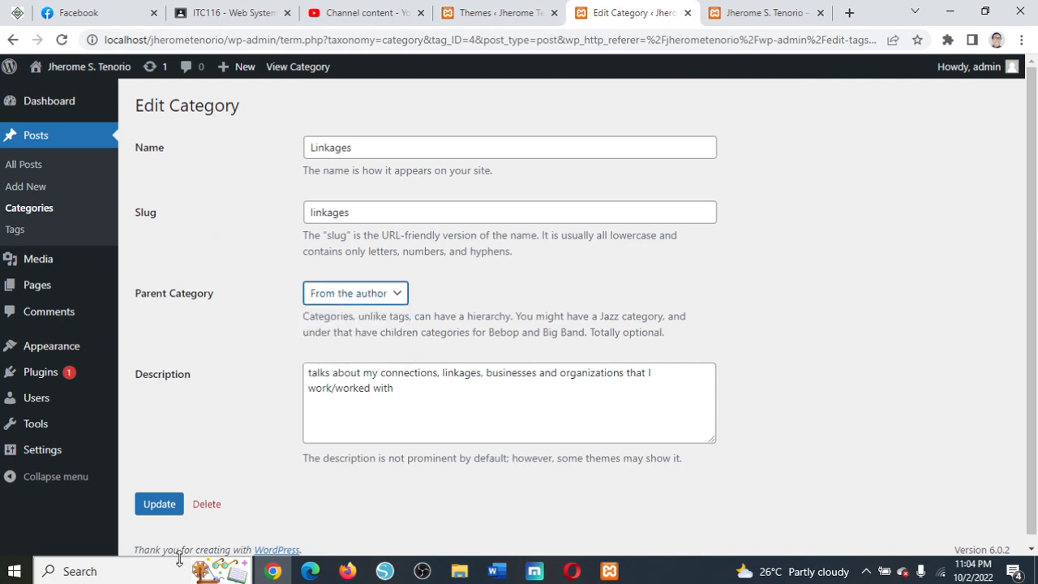
click(169, 506)
scroll(531, 429, down, 1)
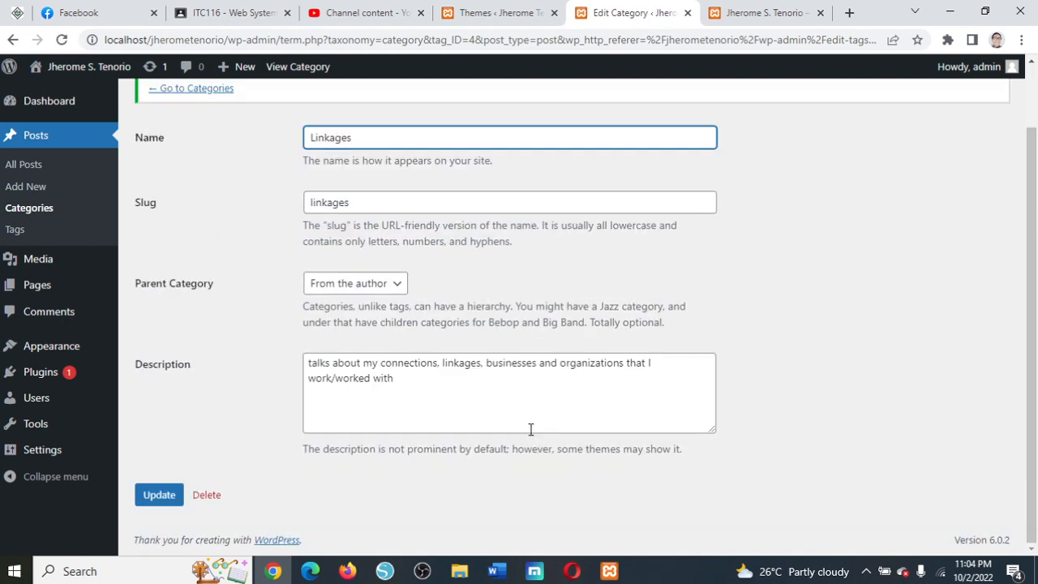
click(180, 89)
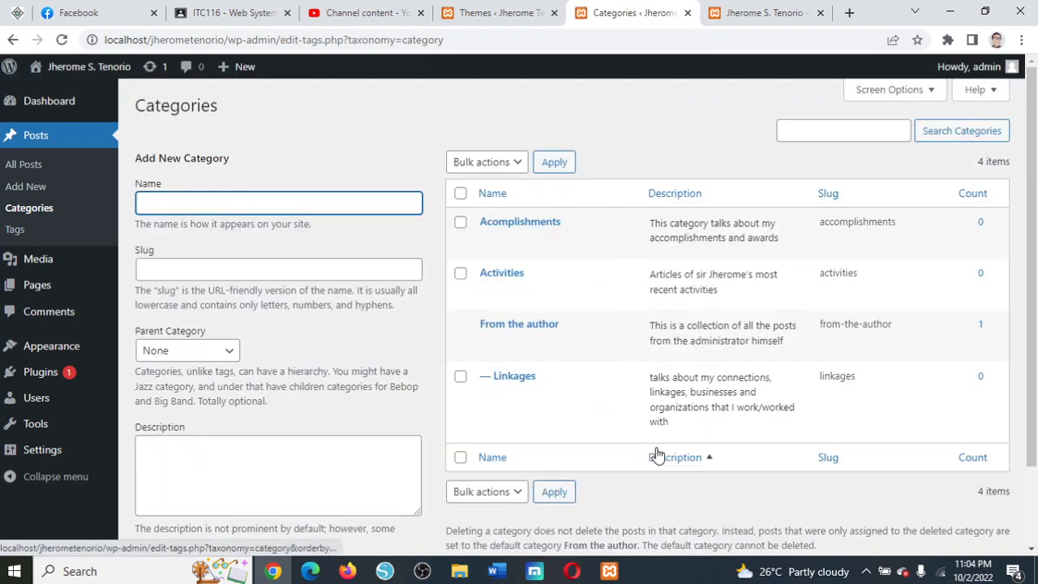
Step: Make "From the author" the parent of the Activities category, update it and go back to the category list
click(488, 292)
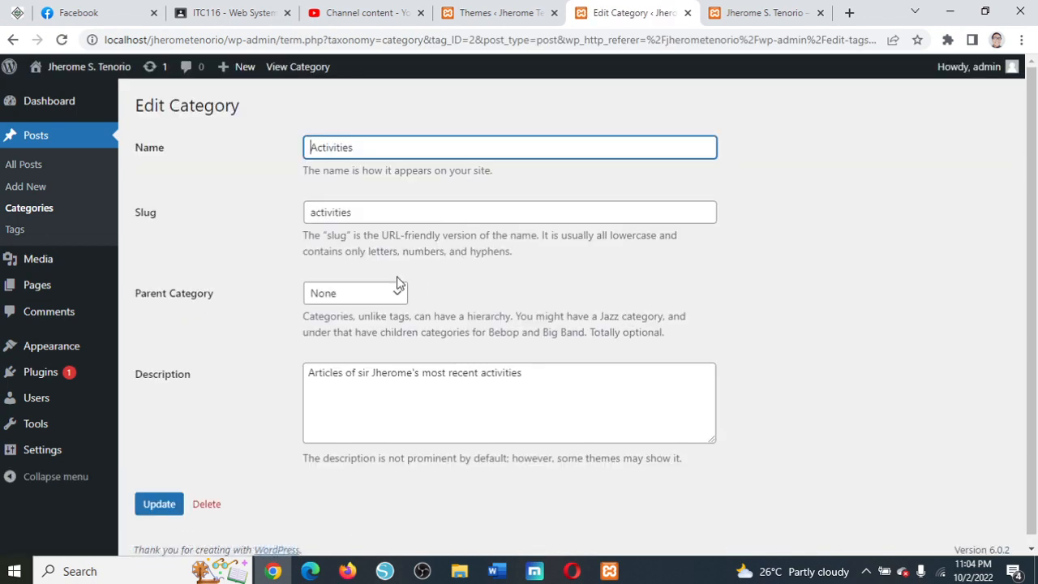
click(359, 293)
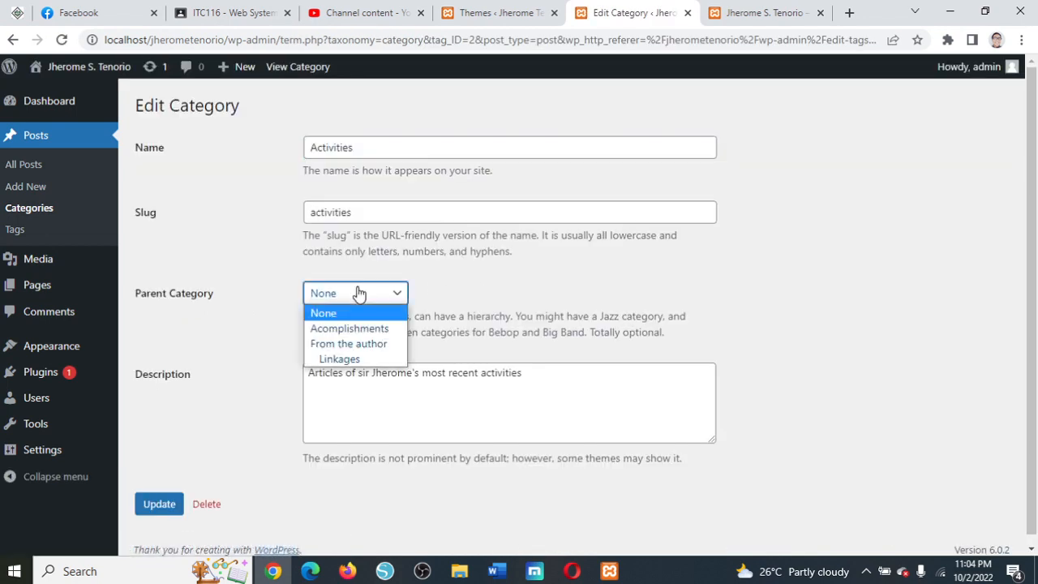
click(365, 343)
click(163, 503)
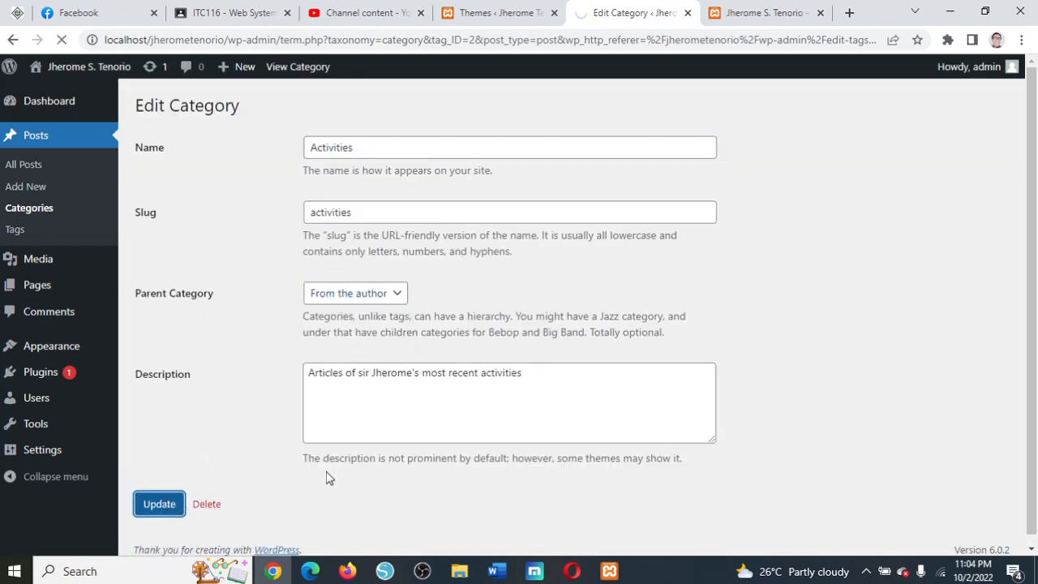
click(171, 162)
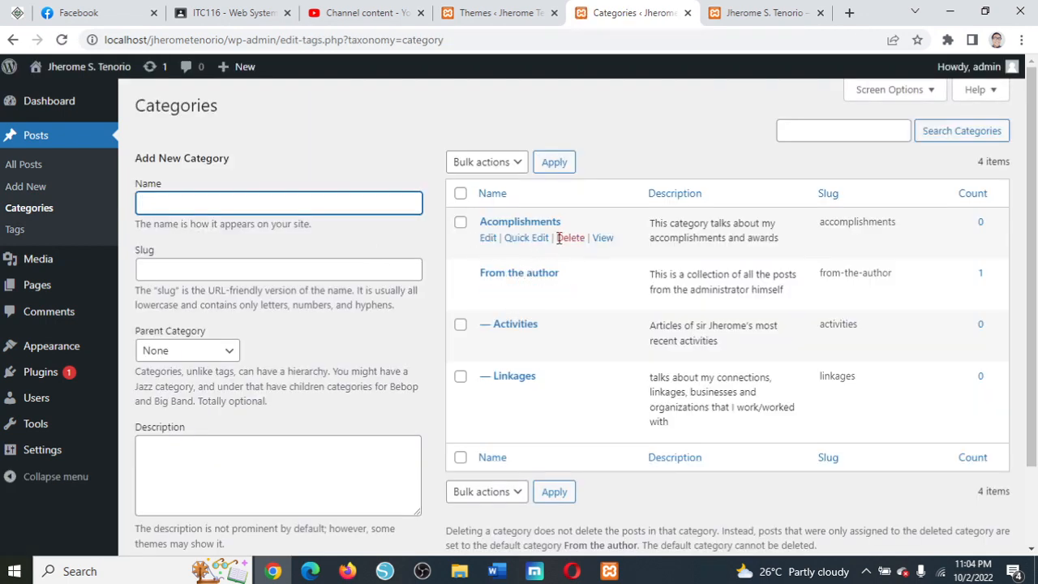
Step: Open the "Acomplishments" category for editing and correct its name to "Accomplishments"
click(487, 238)
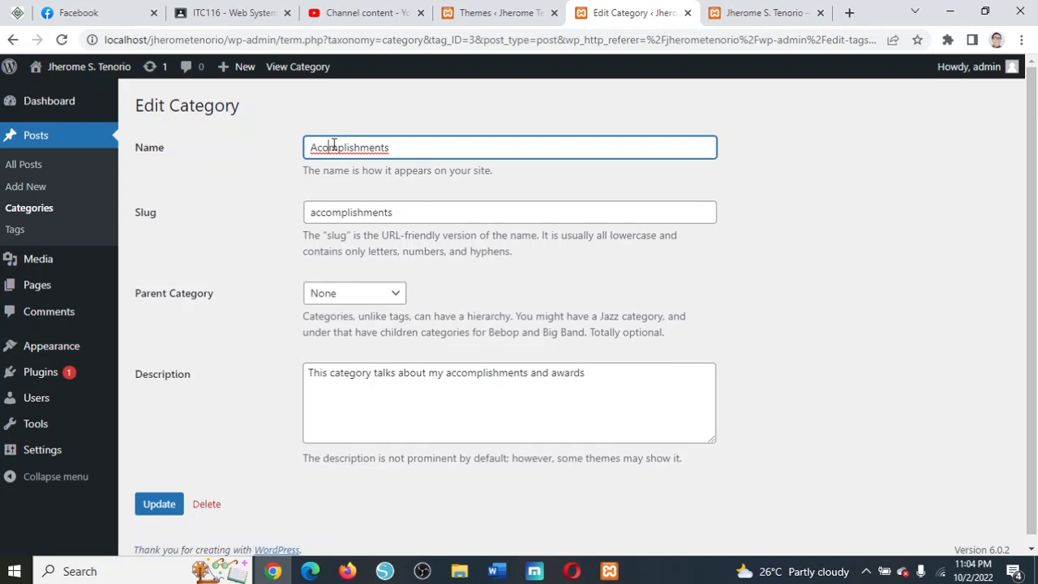
right_click(333, 145)
click(364, 158)
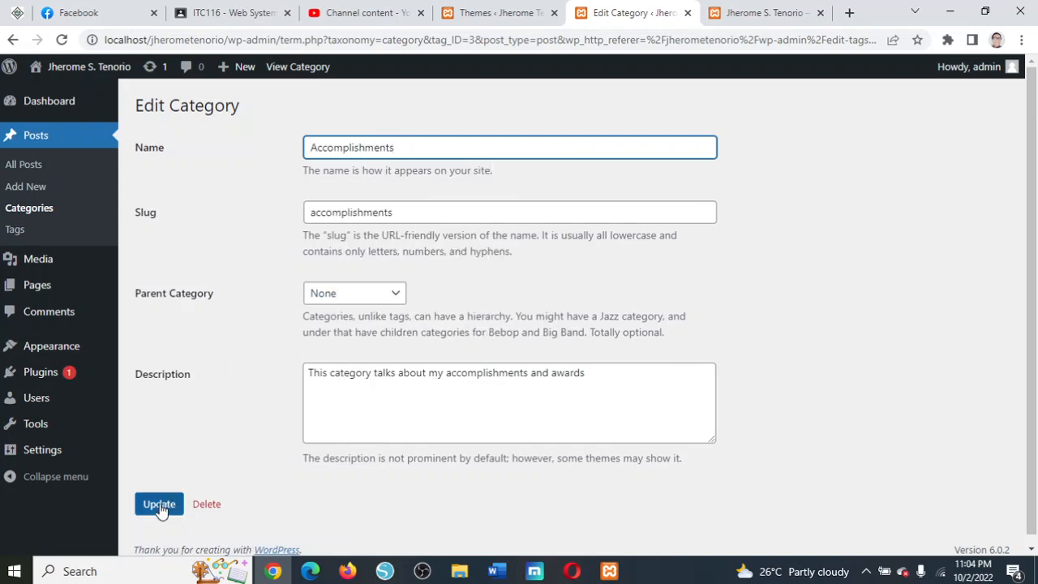
Step: Set the parent of the Accomplishments category to "From the author", update it and return to the category list
click(394, 299)
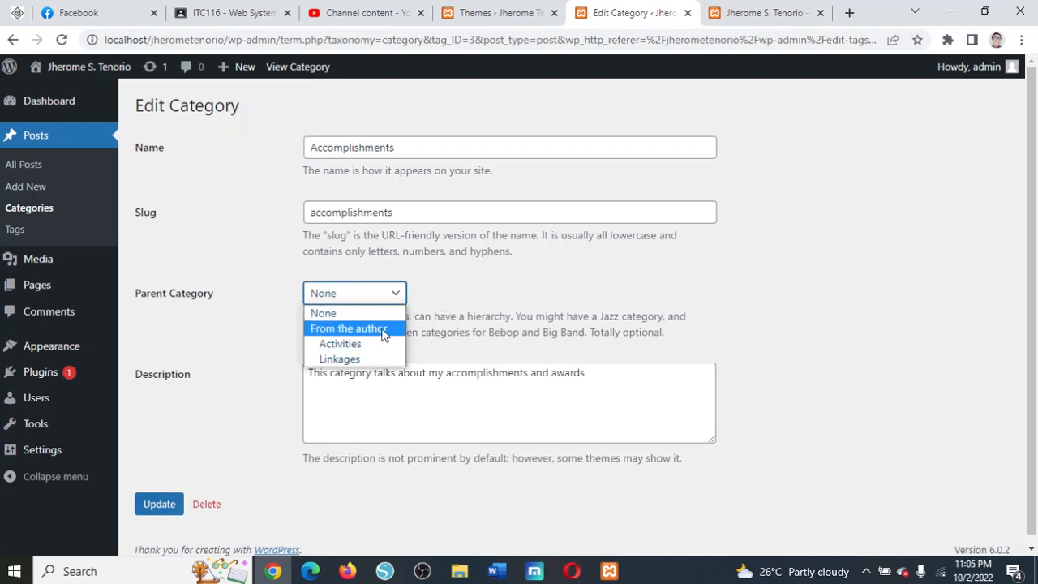
click(380, 329)
click(162, 504)
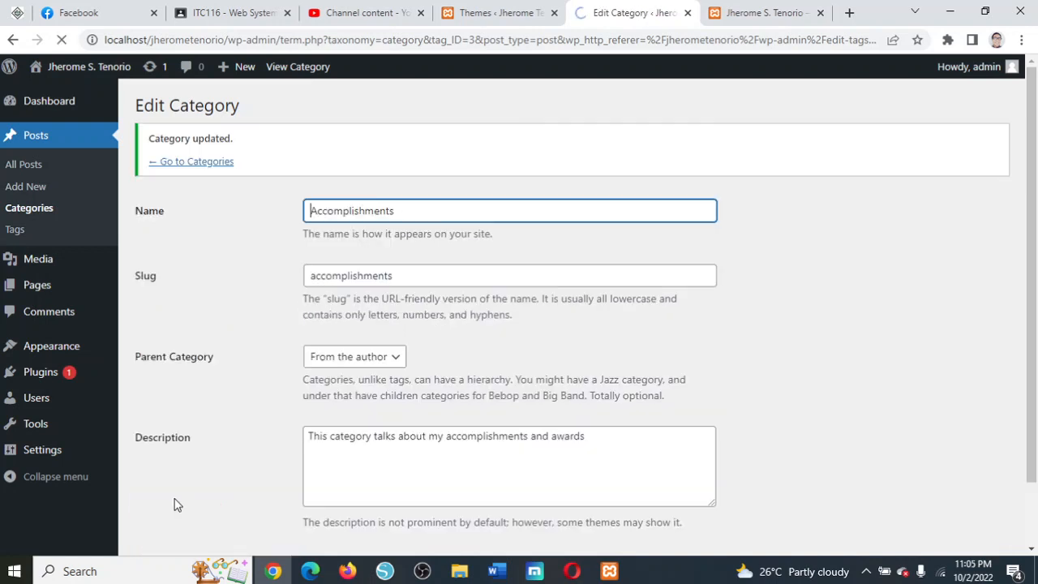
click(195, 163)
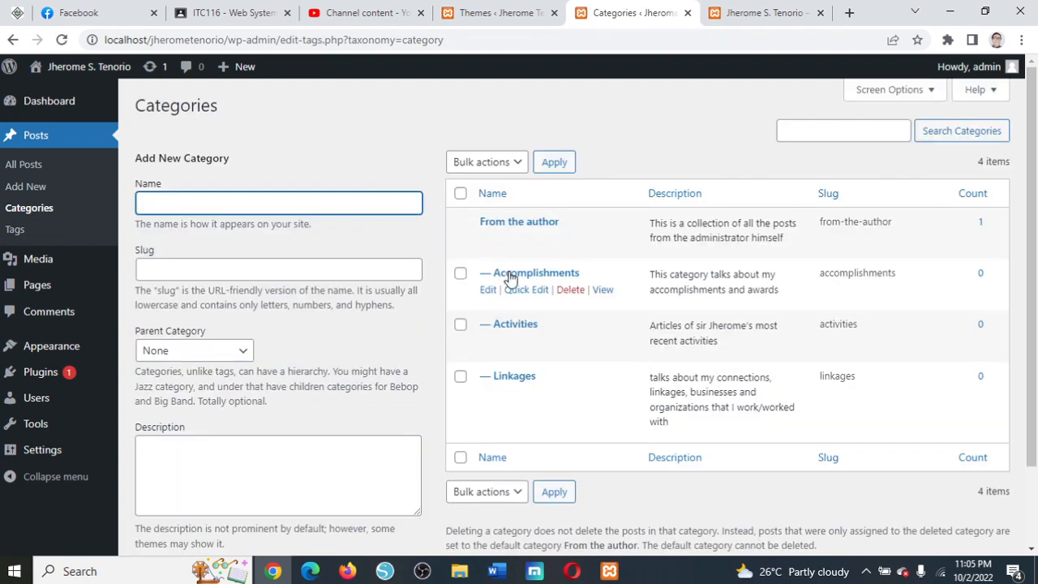
Step: Select the three child categories Accomplishments, Activities and Linkages in the category list
click(460, 274)
click(460, 324)
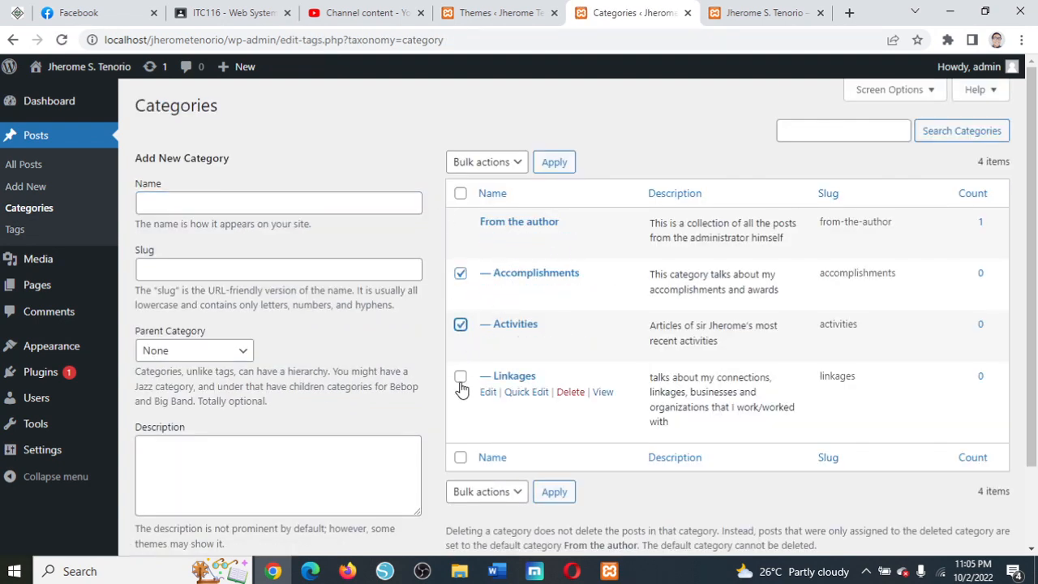
click(460, 377)
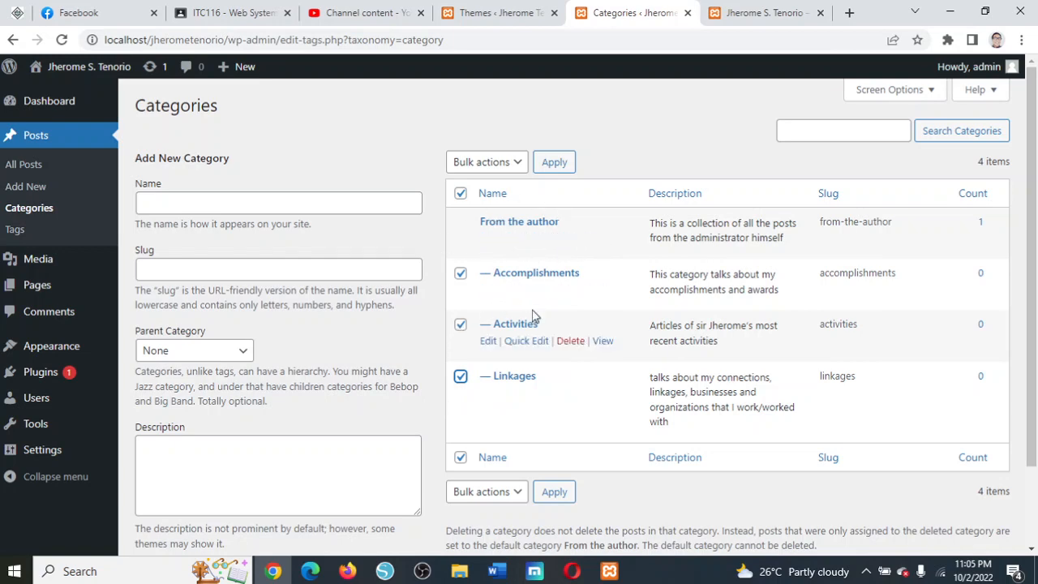
Step: Switch to the site's front page, open the "Hello world!" post for editing and dismiss the block editor welcome guide
click(765, 20)
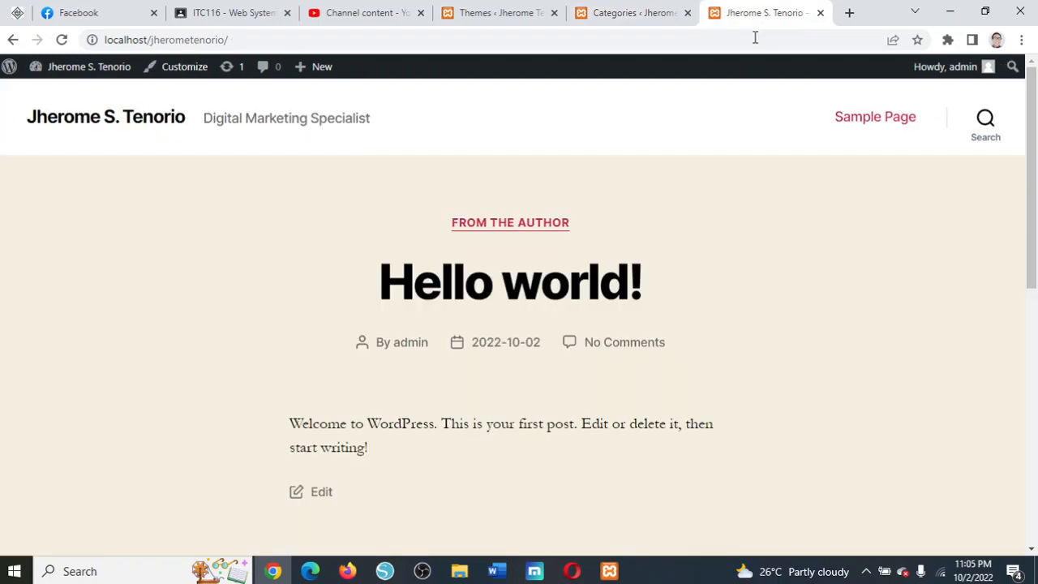
right_click(734, 214)
click(778, 262)
scroll(620, 267, down, 1)
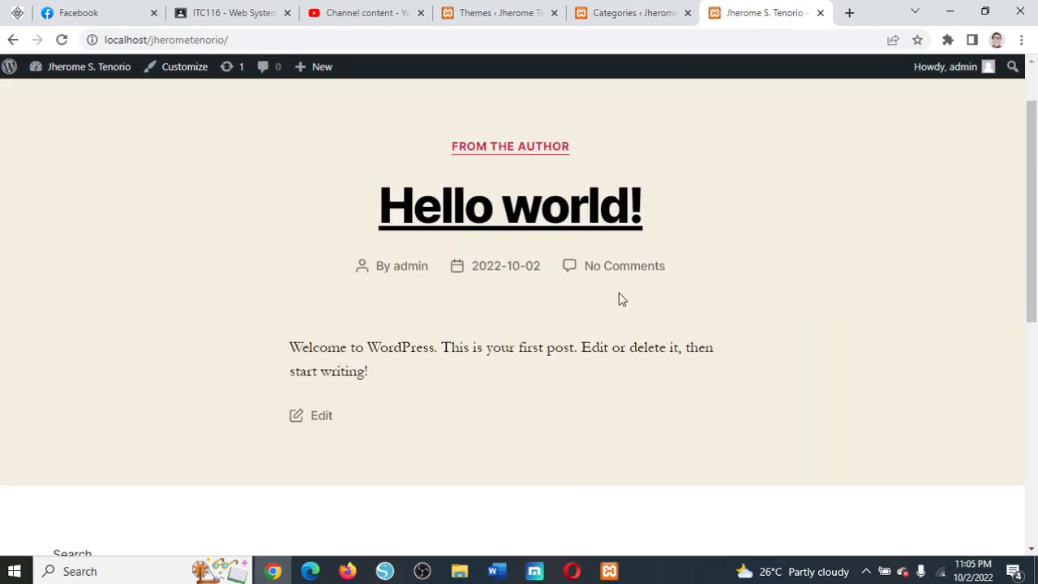
click(321, 417)
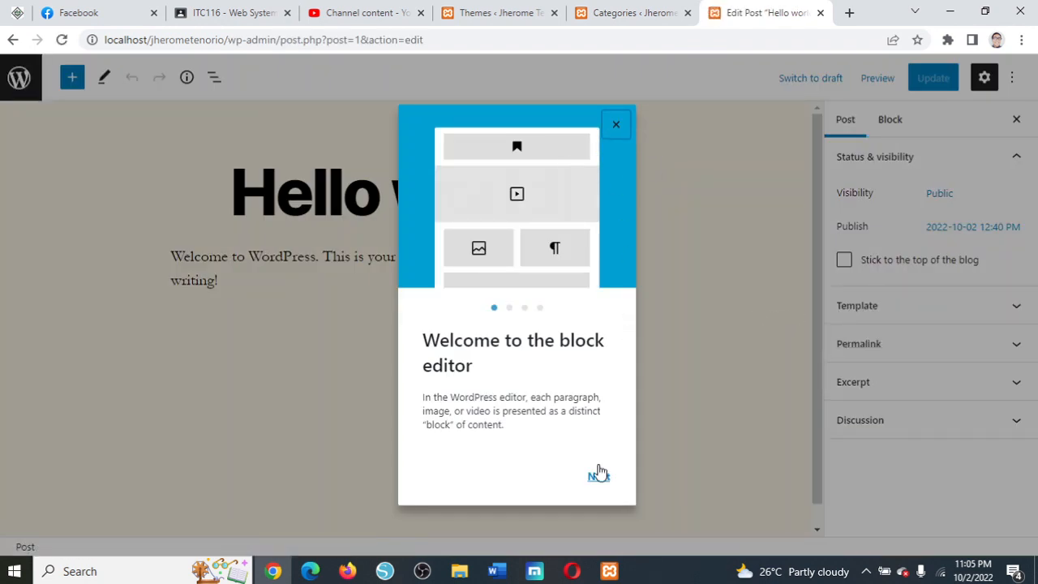
click(616, 126)
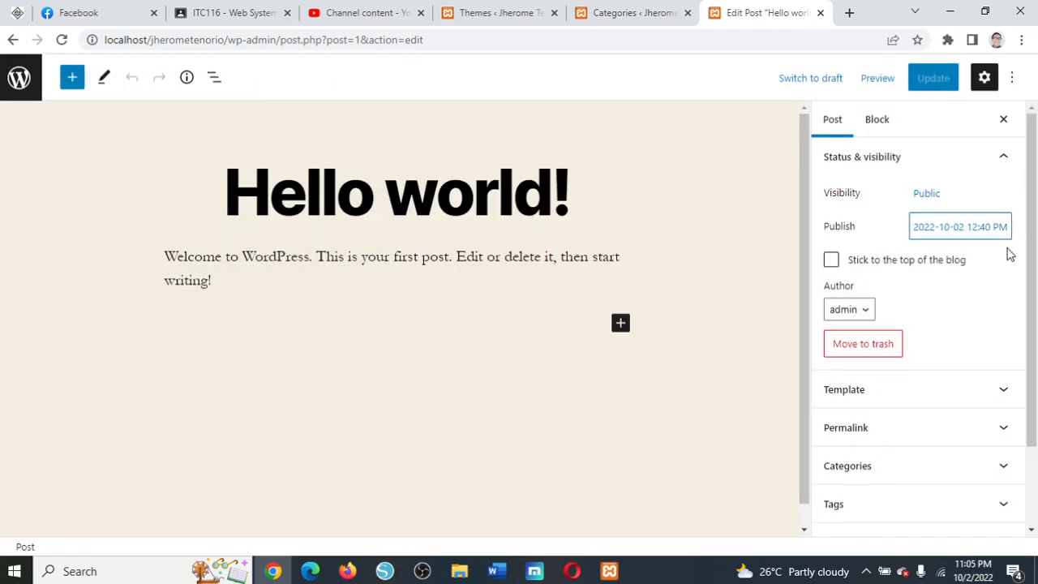
Step: Add the "Hello world!" post to the Accomplishments category as well and update the post
scroll(1008, 268, down, 1)
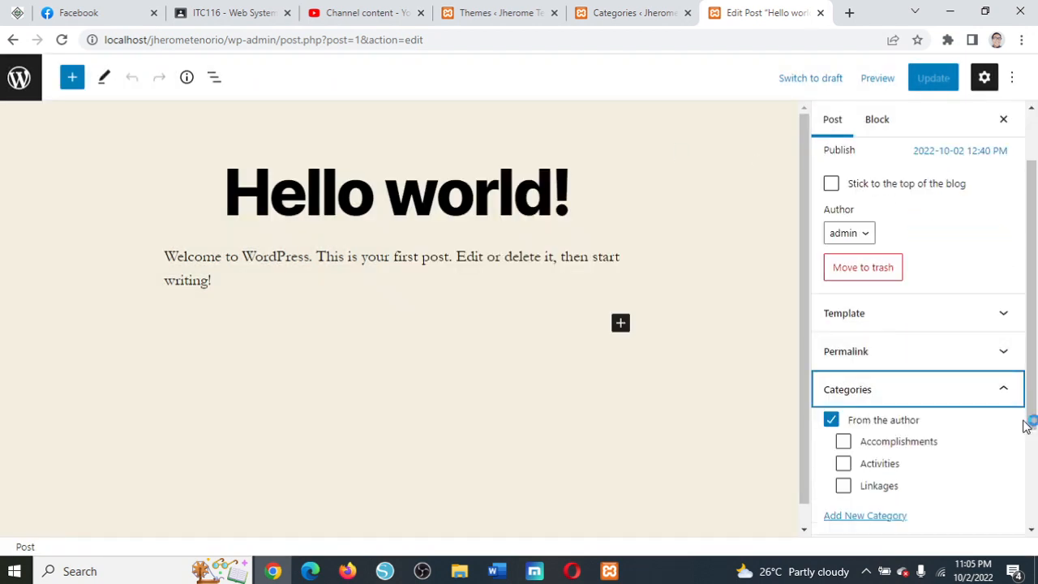
scroll(1027, 420, down, 1)
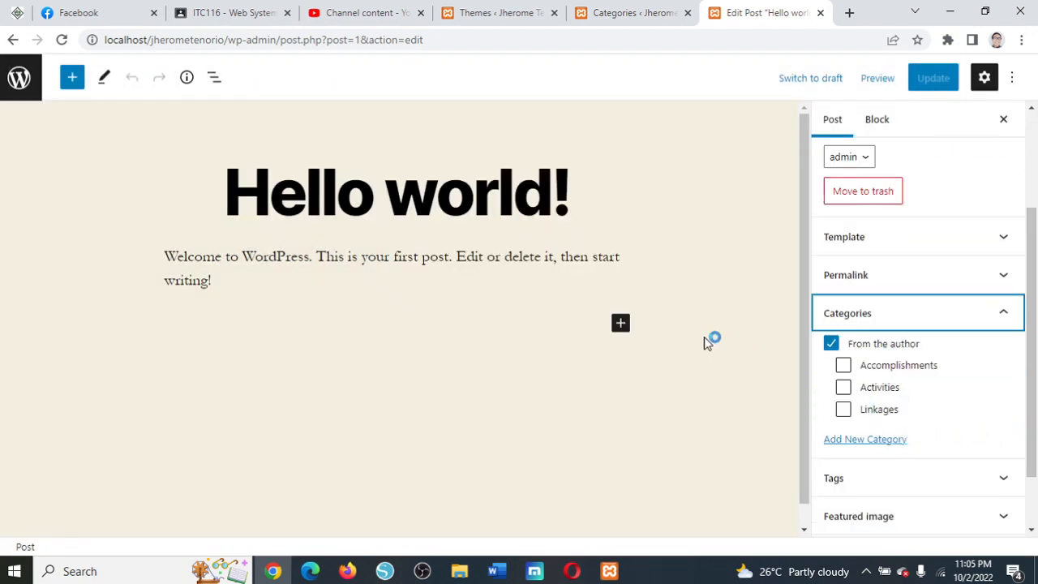
click(843, 365)
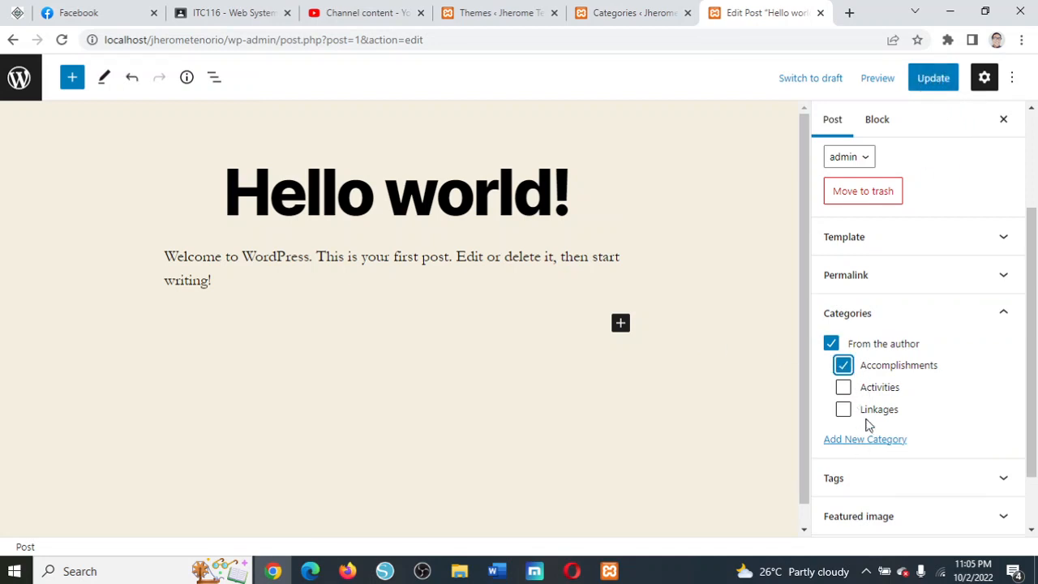
click(921, 77)
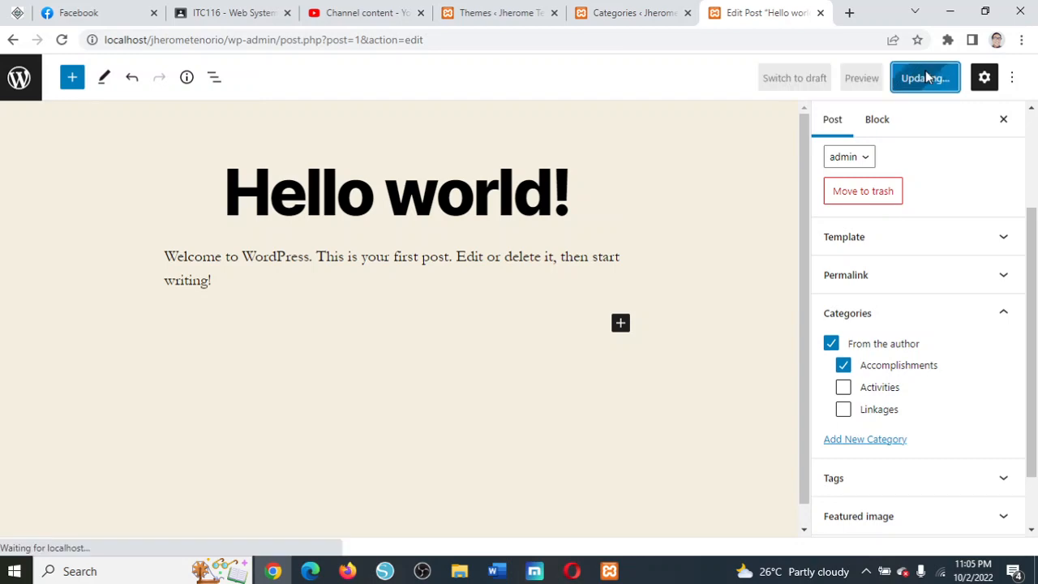
Step: View the updated "Hello world!" post on the site
click(621, 14)
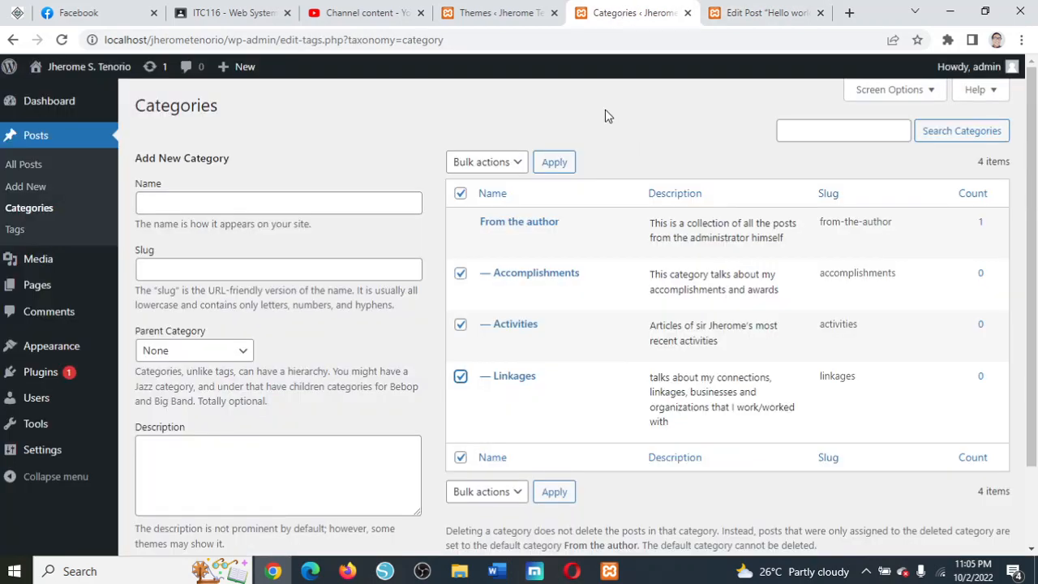
click(492, 9)
click(785, 10)
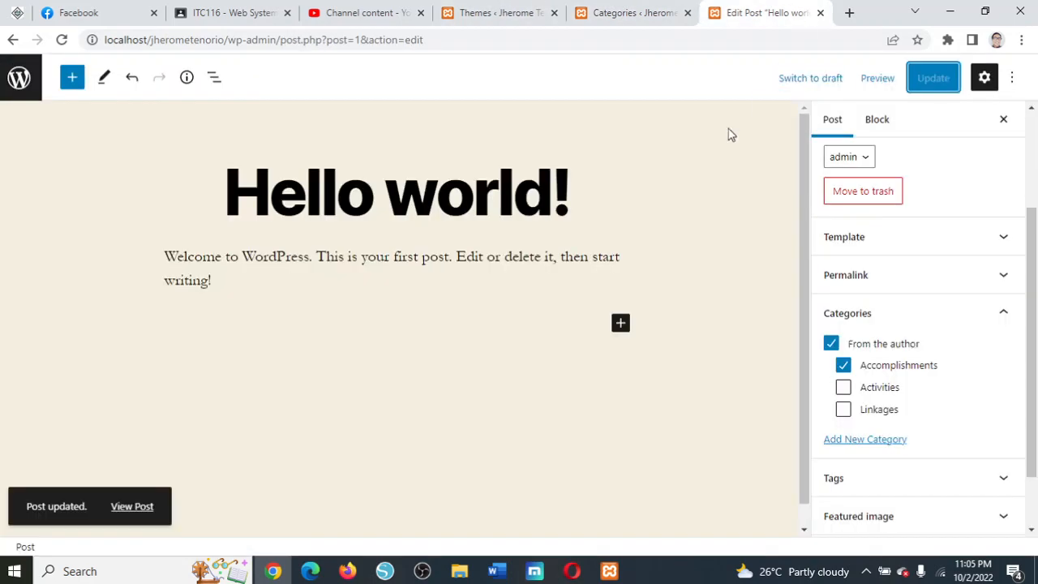
click(878, 79)
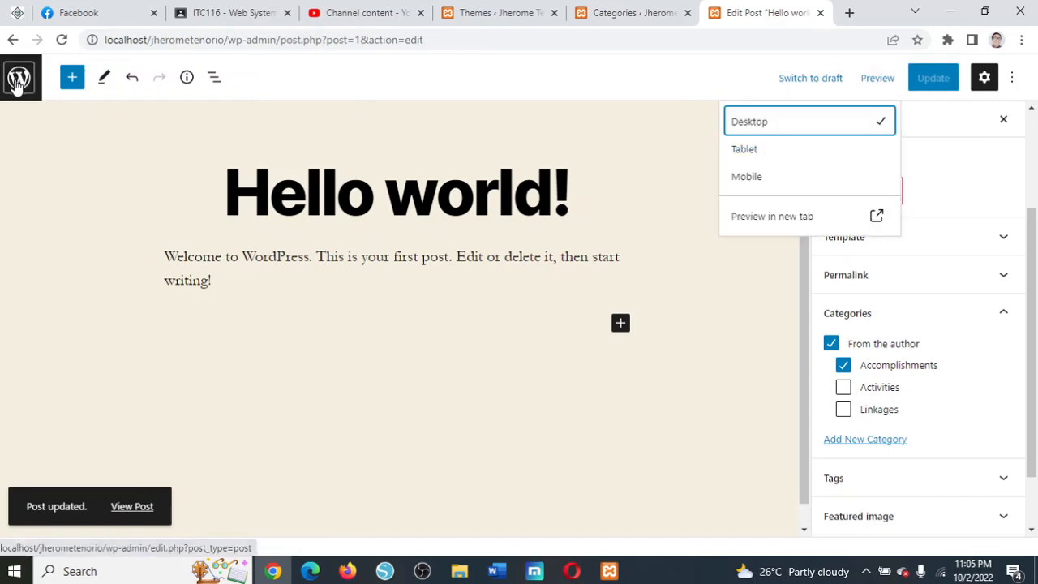
click(150, 506)
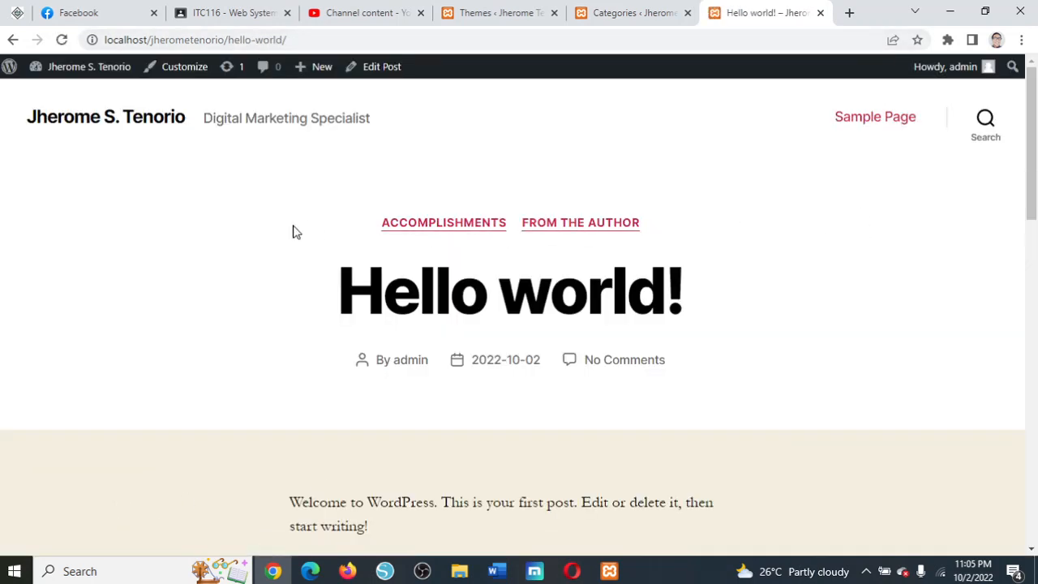
Step: Examine the category labels and footer categories on the "Hello world!" post and compare them with the category list in the admin area
drag(316, 229, 700, 227)
click(618, 231)
click(643, 8)
click(739, 13)
click(611, 7)
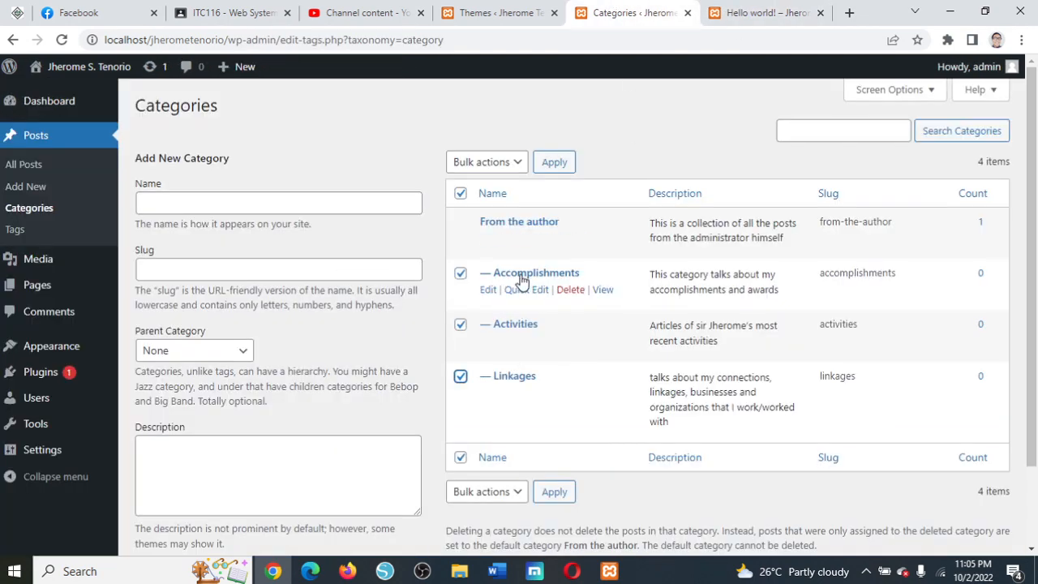
click(766, 9)
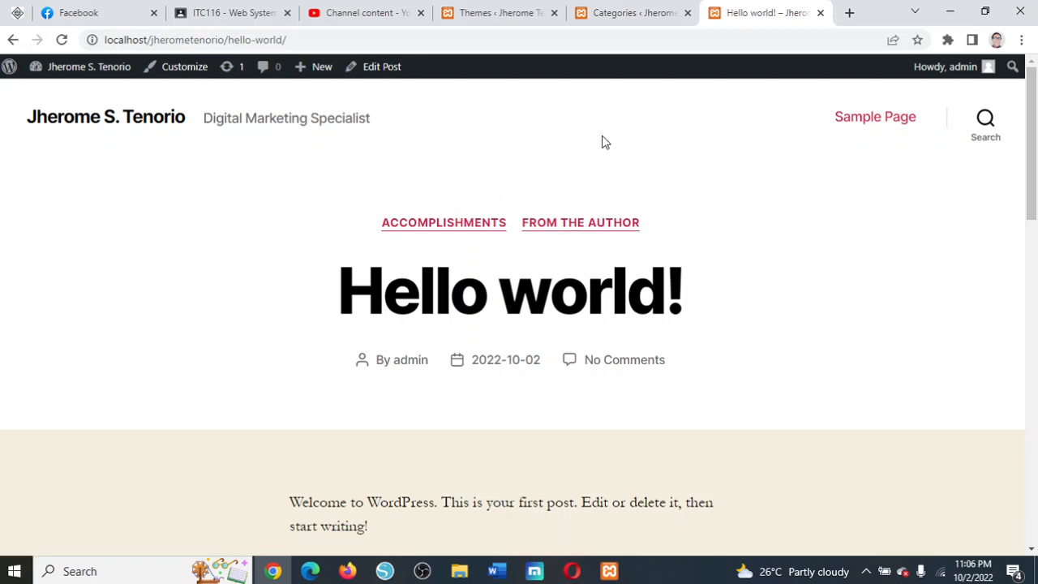
scroll(745, 209, down, 4)
scroll(754, 209, up, 4)
scroll(754, 201, down, 10)
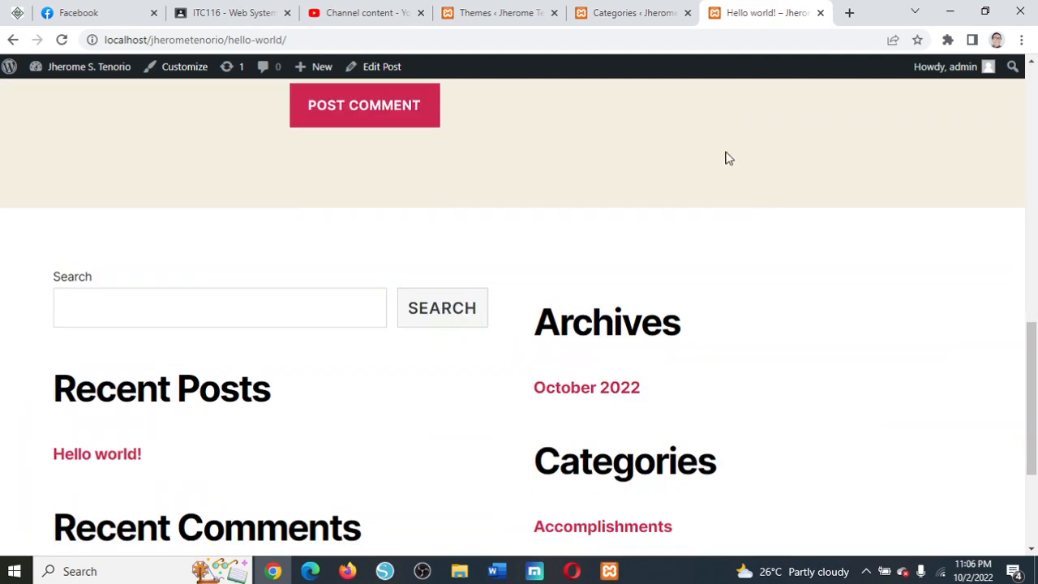
click(639, 9)
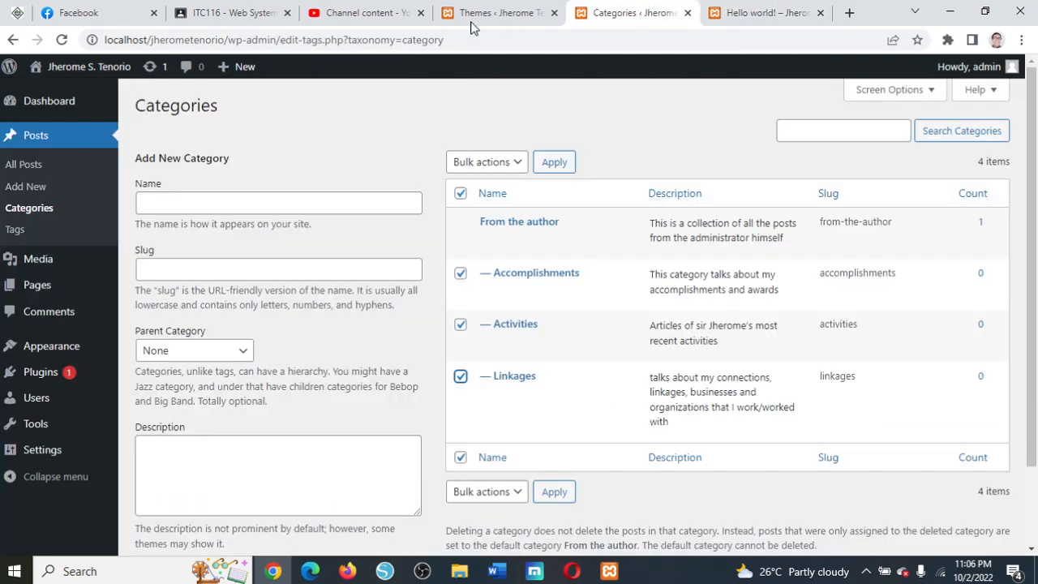
click(423, 569)
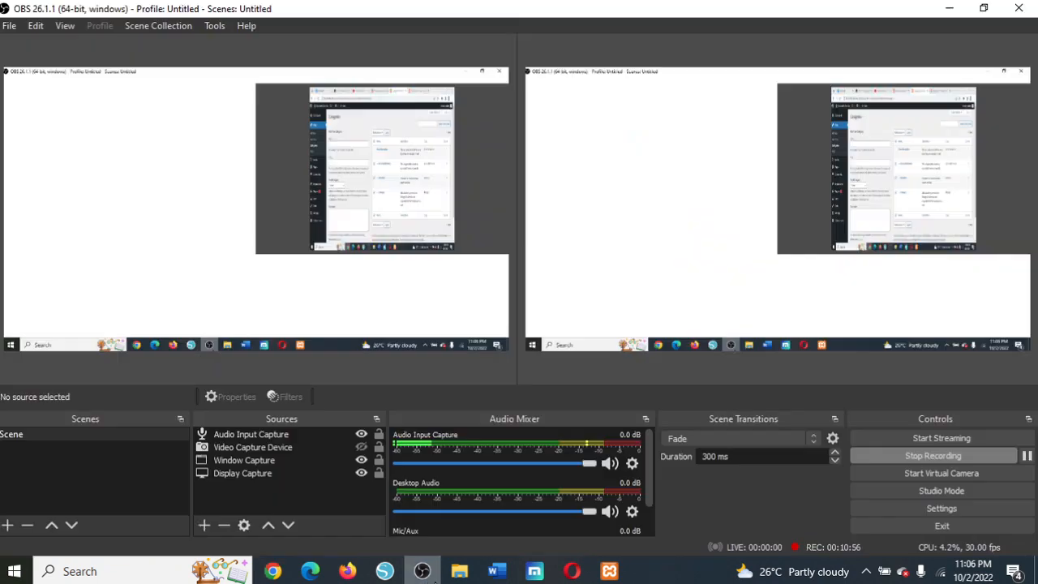